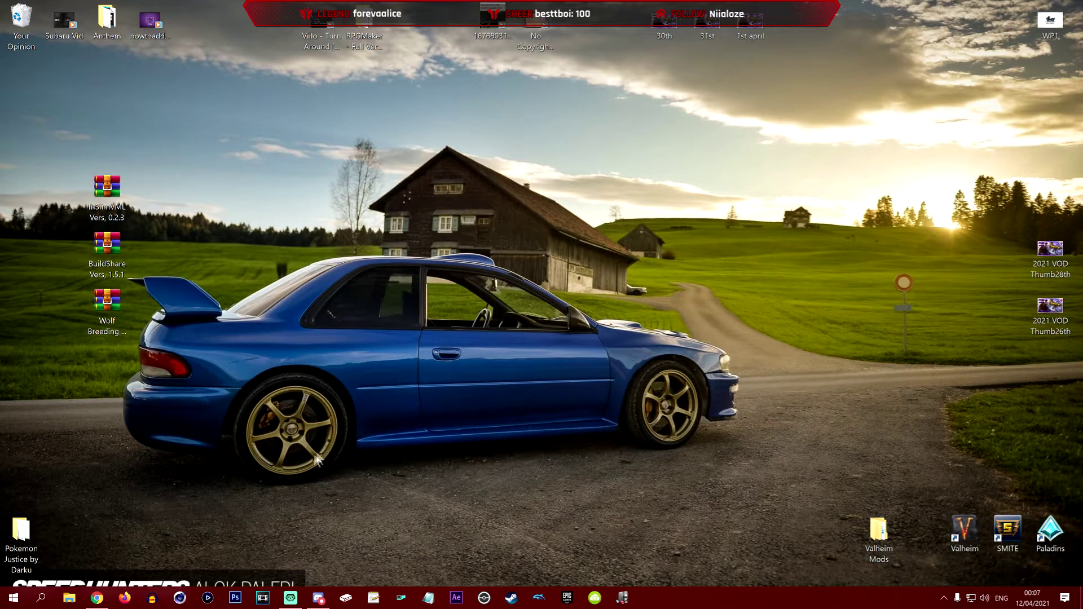
- Review the InSlimVML, BuildShare and Wolf Breeding Tower pages on Nexus Mods and the Valheim Mods folder on MEGA in the browser
click(97, 598)
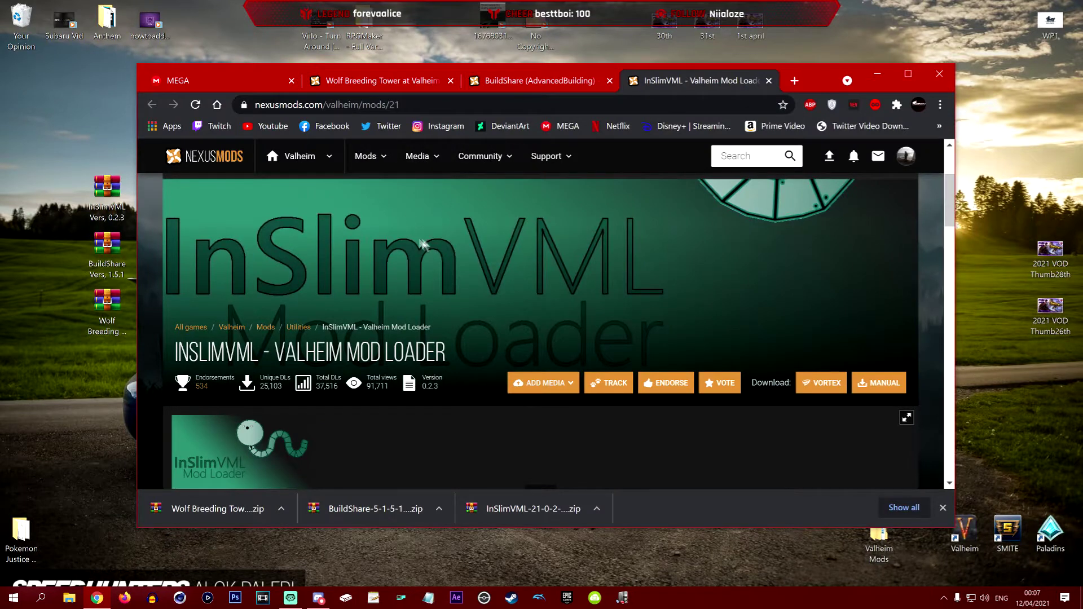
click(251, 83)
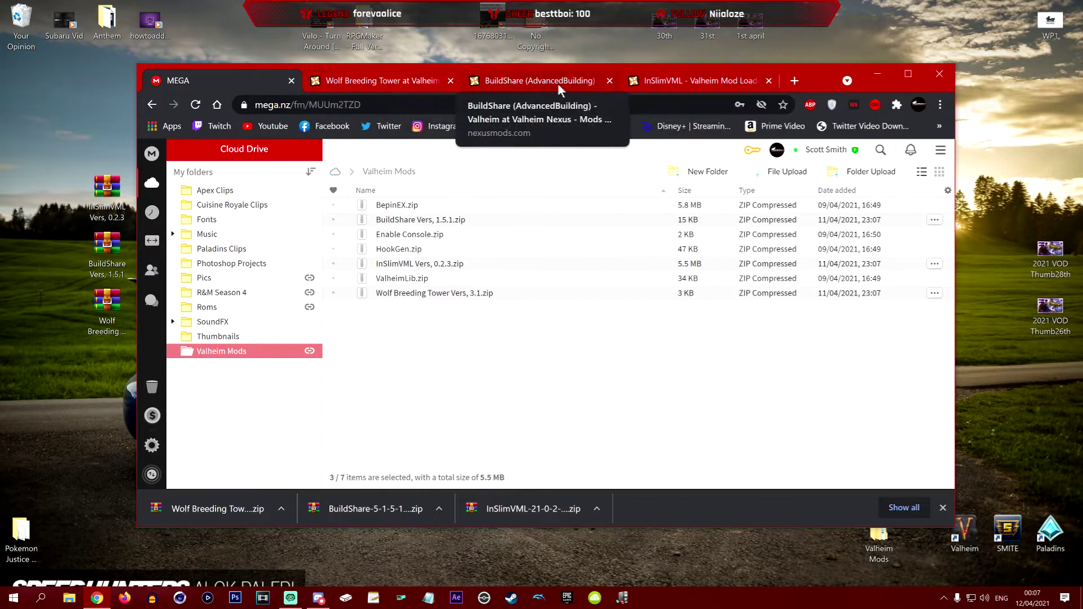
click(685, 84)
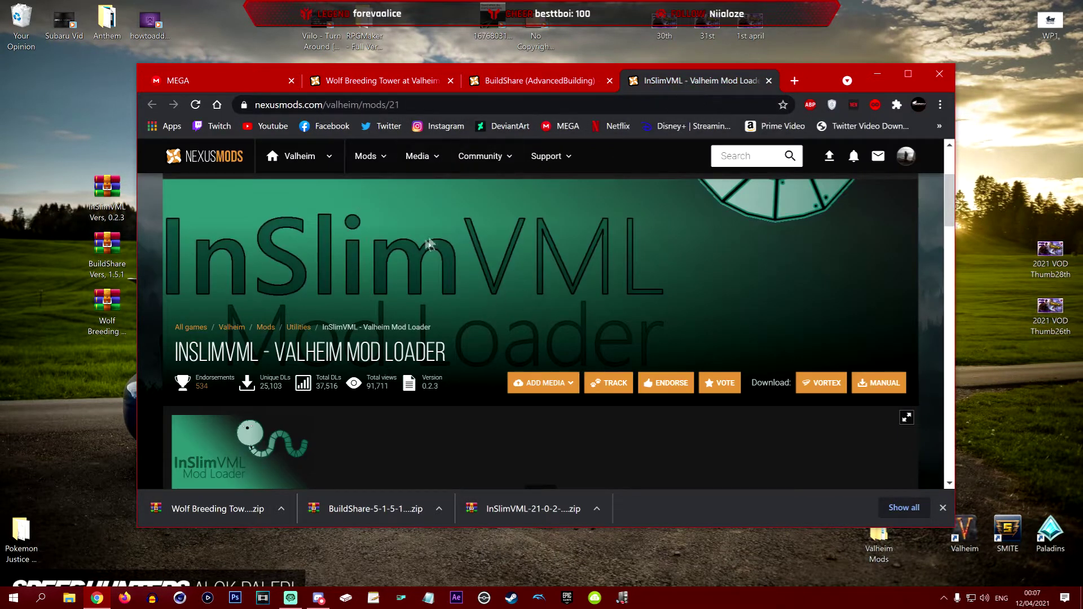
scroll(430, 246, down, 2)
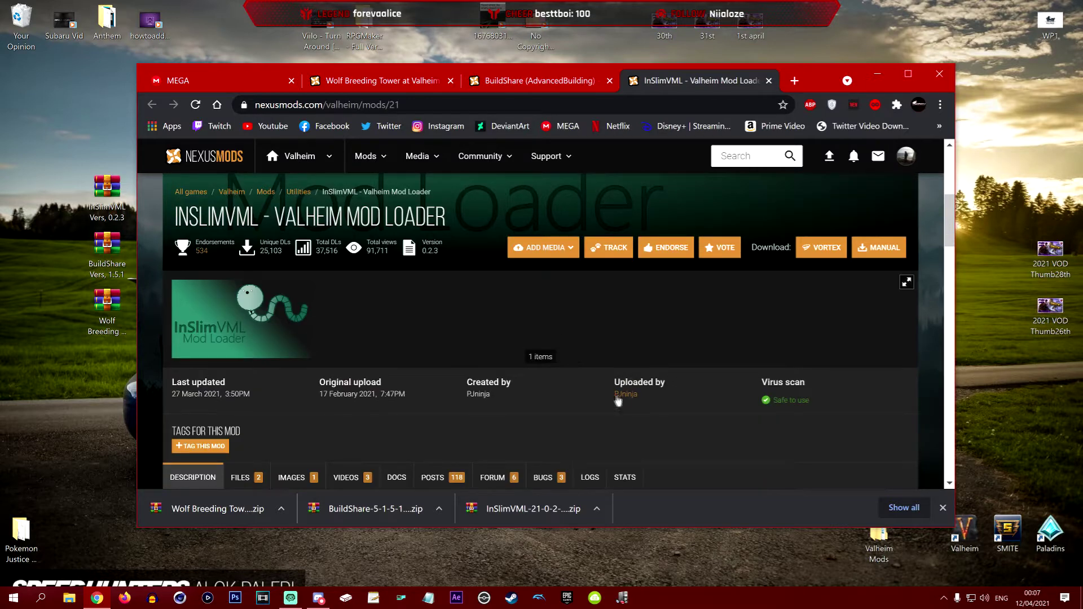
scroll(567, 341, up, 3)
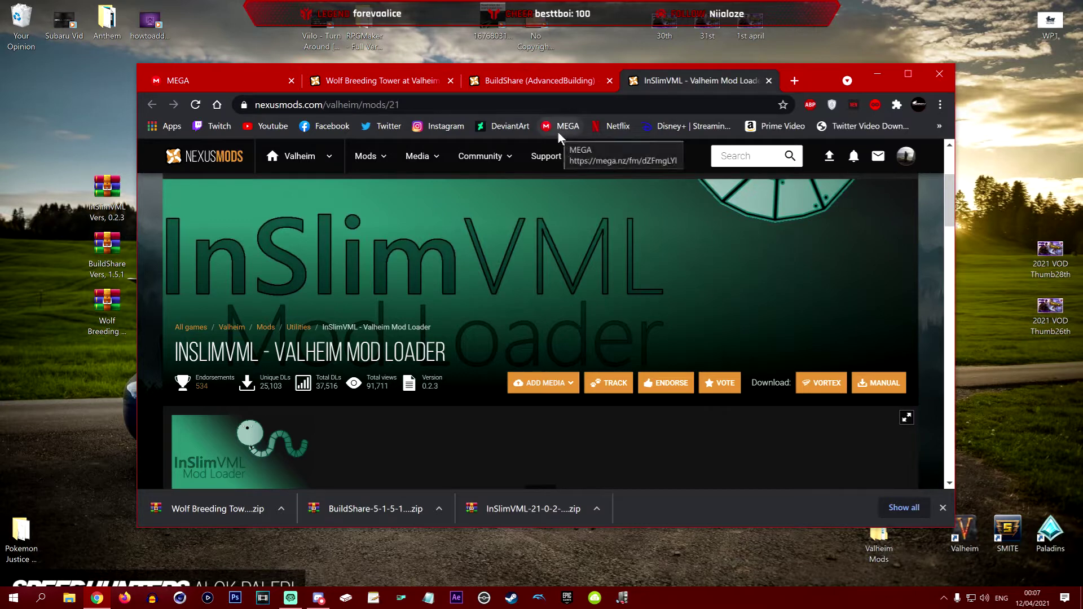
click(557, 82)
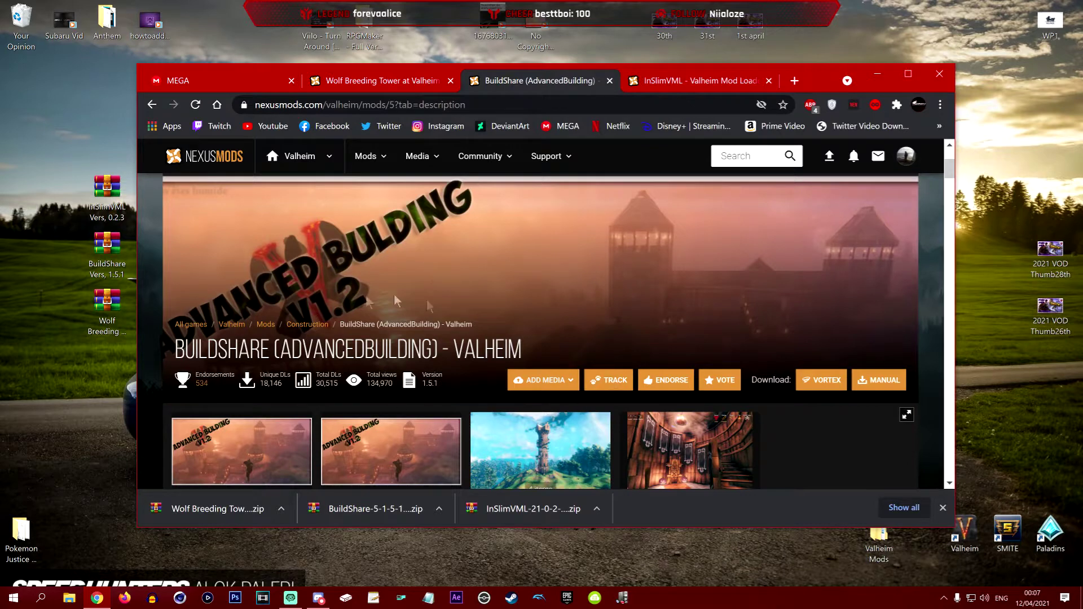
click(677, 83)
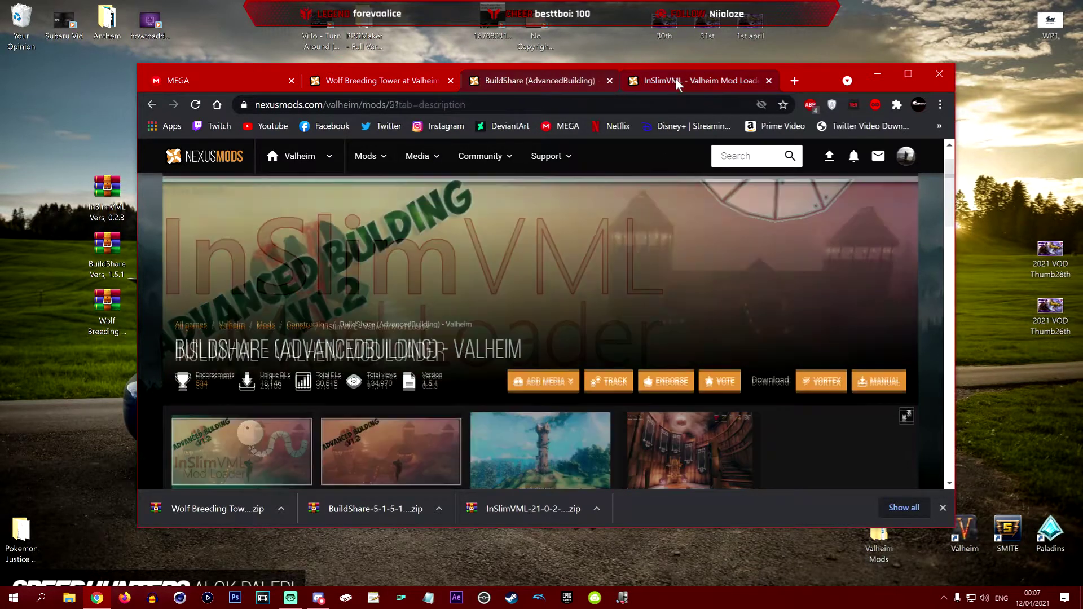
click(536, 81)
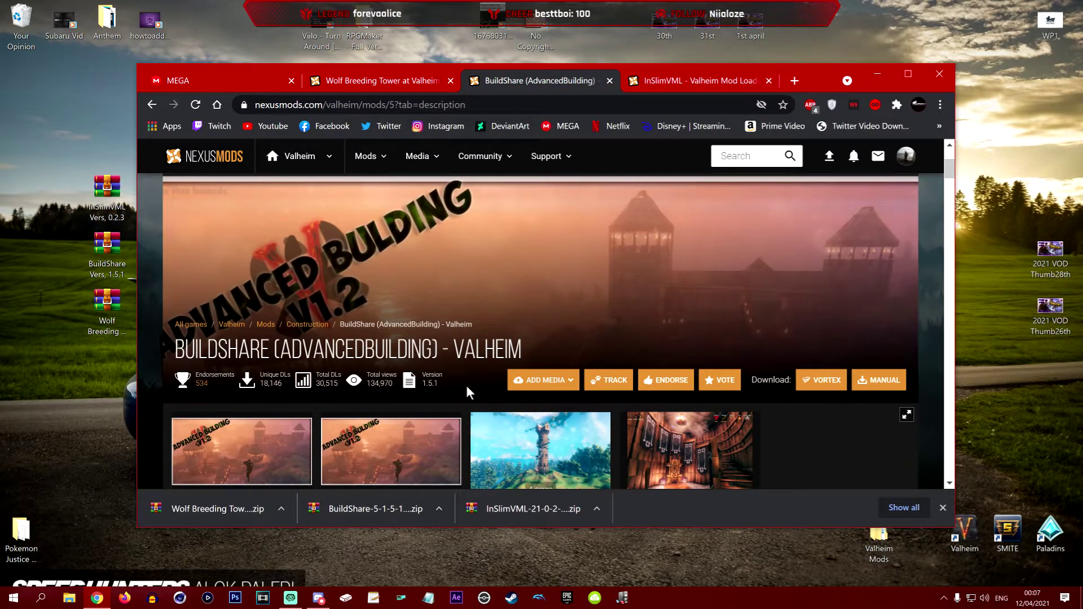
click(377, 81)
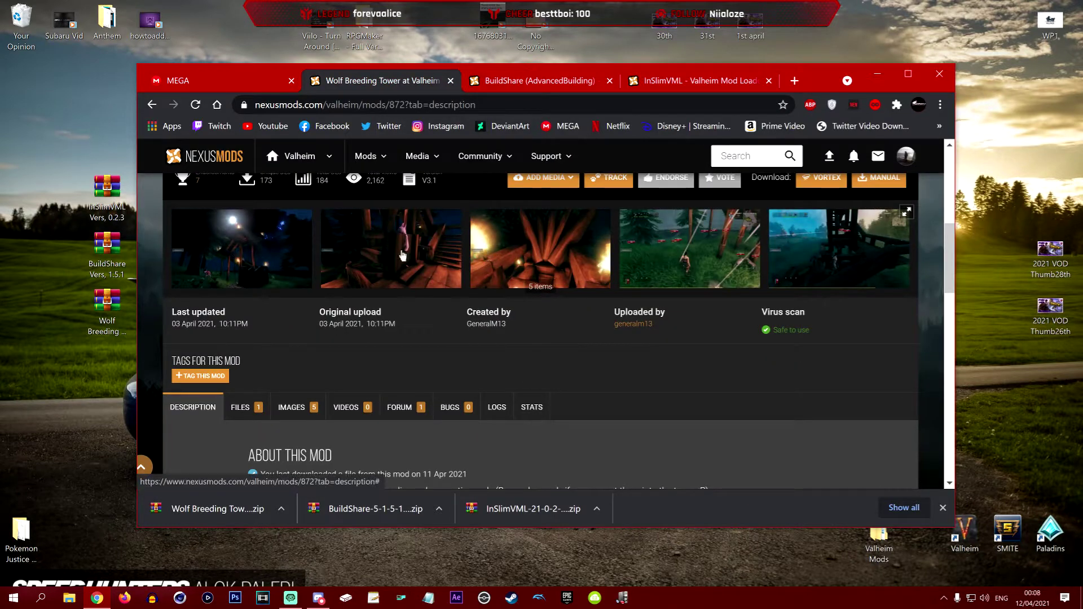
click(534, 80)
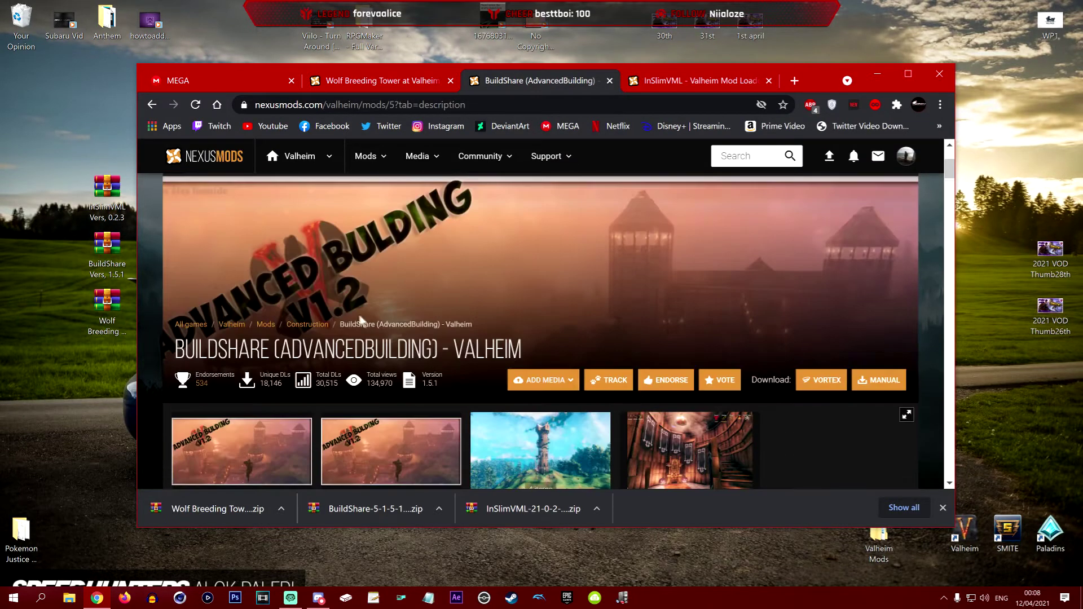
click(367, 81)
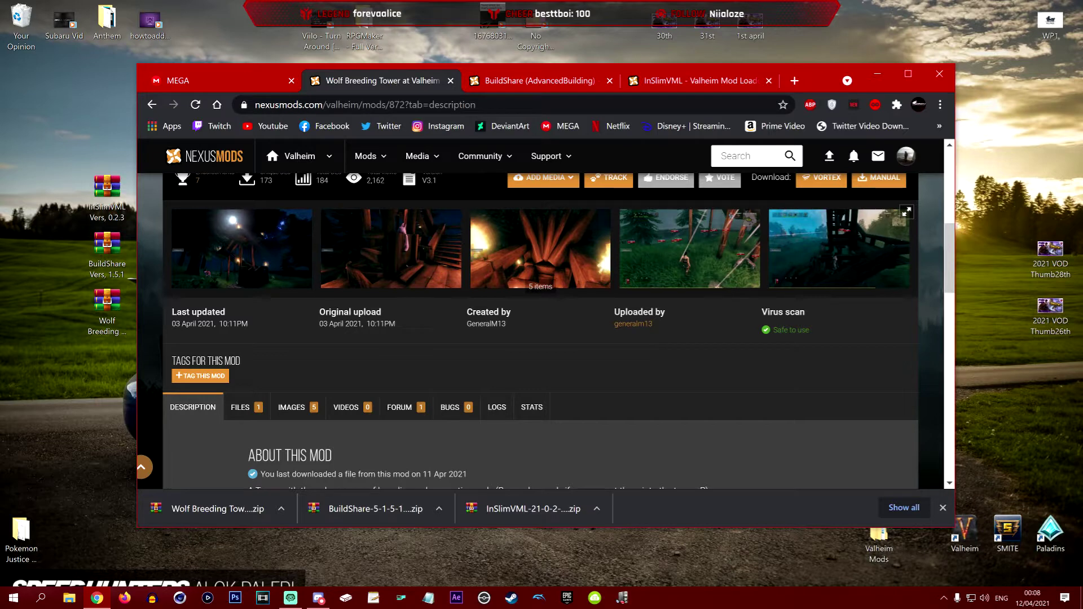
click(229, 81)
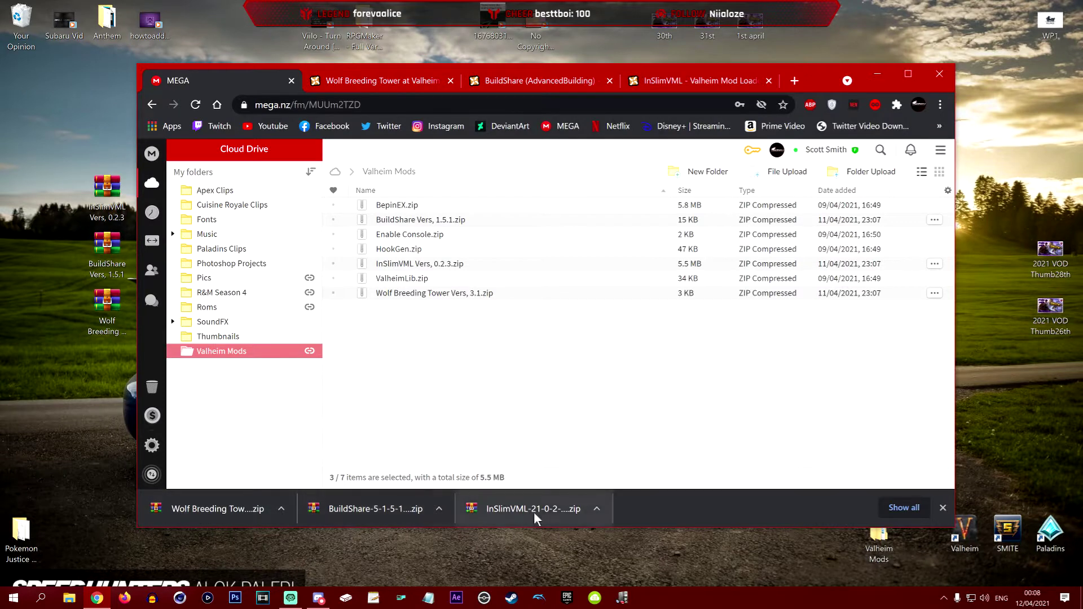
click(878, 74)
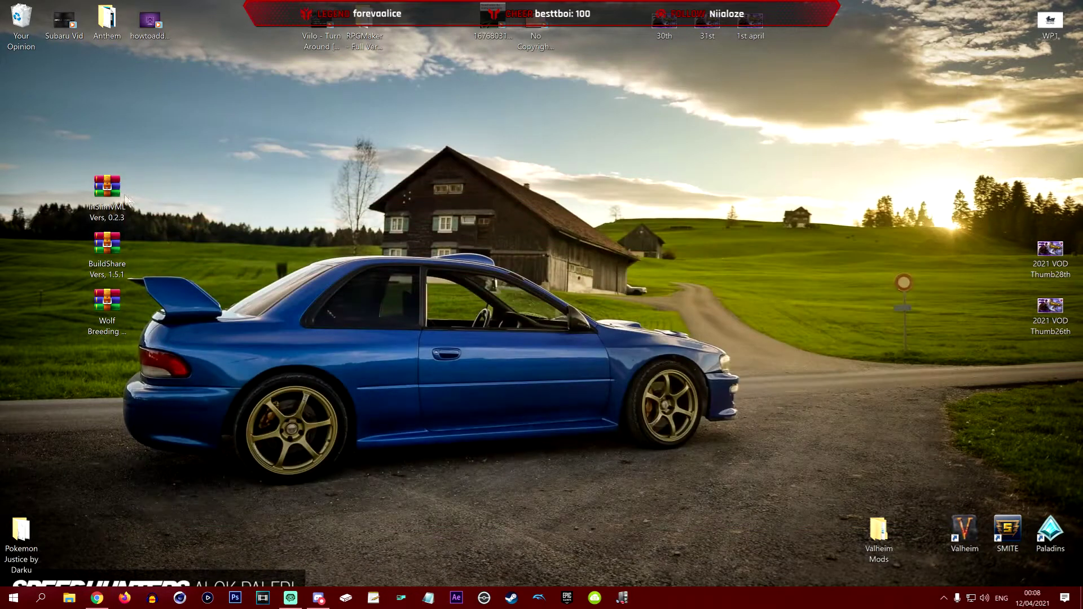
- Place the InSlimVML and BuildShare archives side by side on the desktop, with the Wolf Breeding Tower archive below them
drag(107, 192, 191, 185)
drag(107, 243, 236, 186)
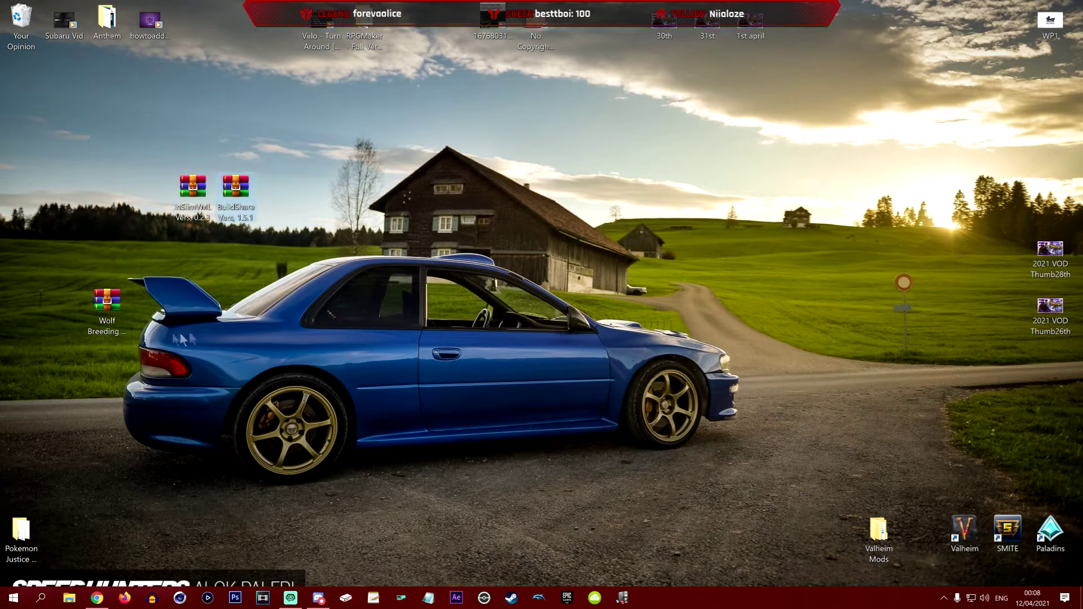
drag(107, 302, 158, 371)
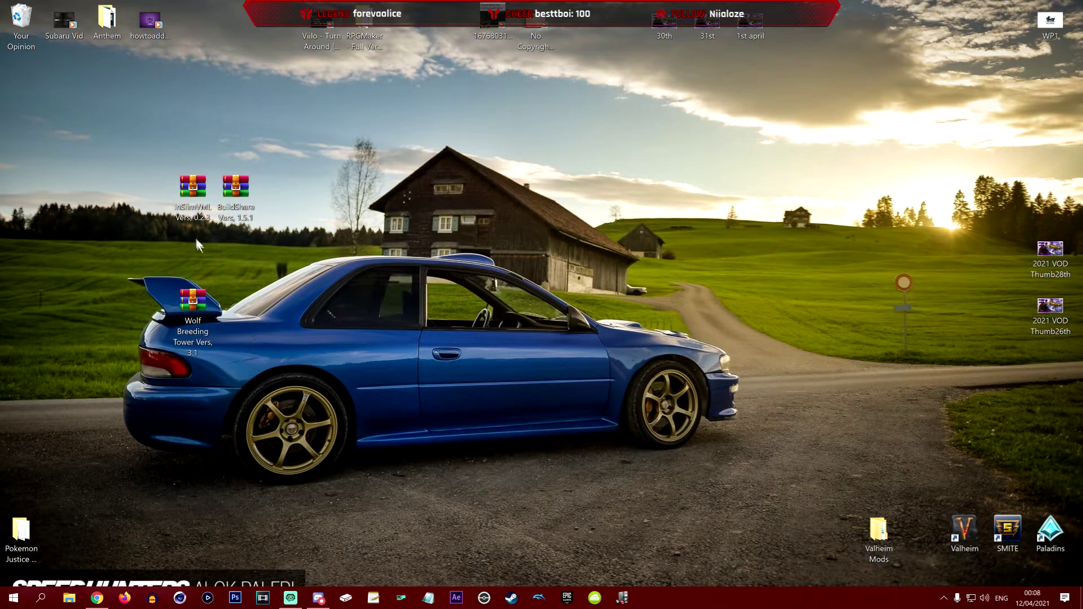
drag(139, 238, 317, 188)
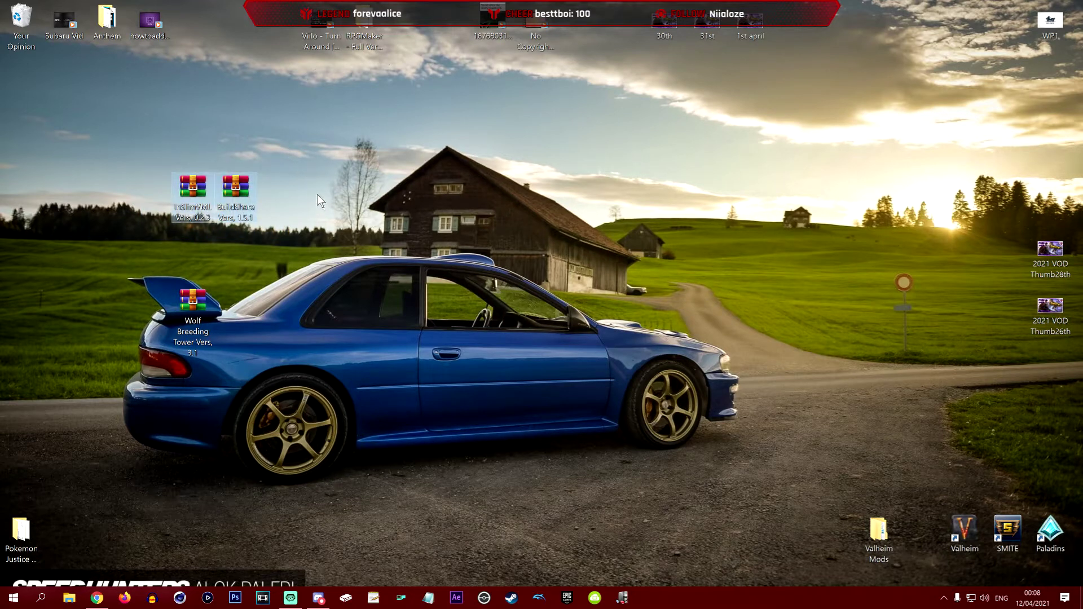
- Switch to Steam and open the properties of Valheim from the game library
click(511, 600)
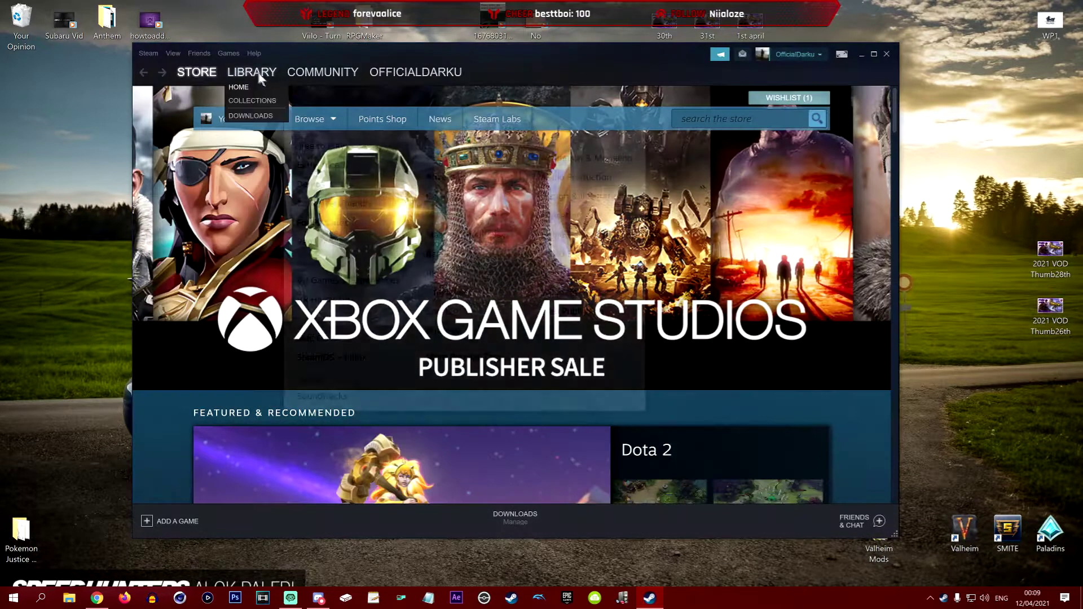
click(249, 73)
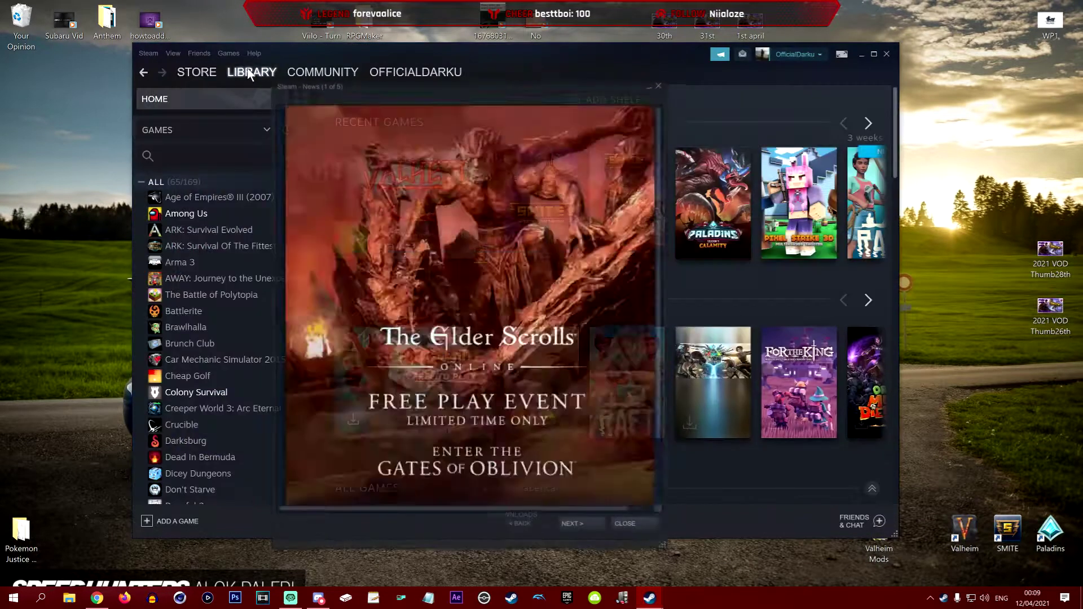
scroll(224, 236, down, 5)
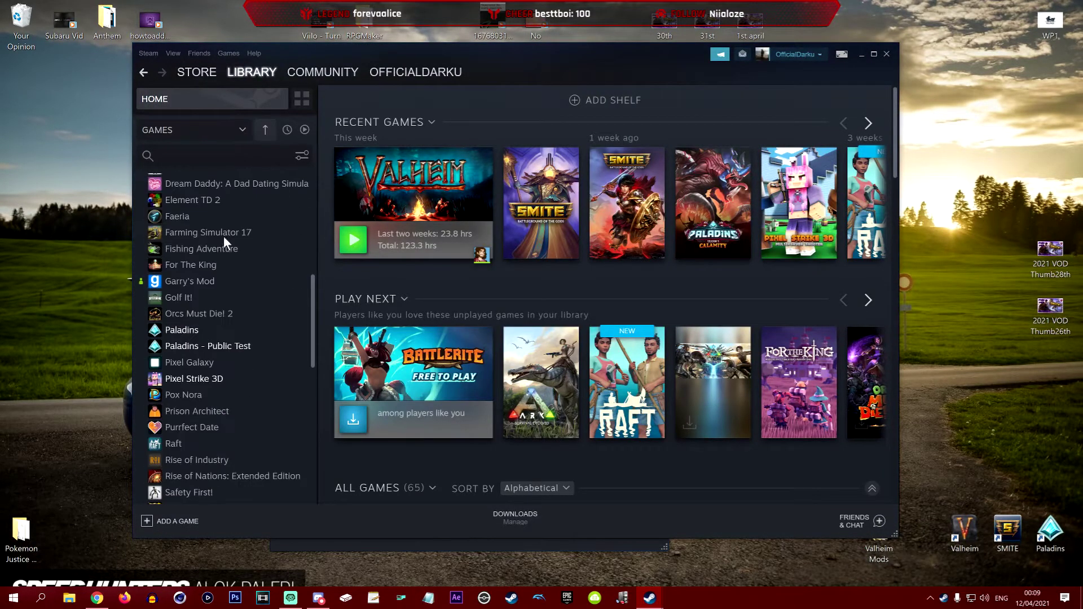
scroll(224, 238, down, 10)
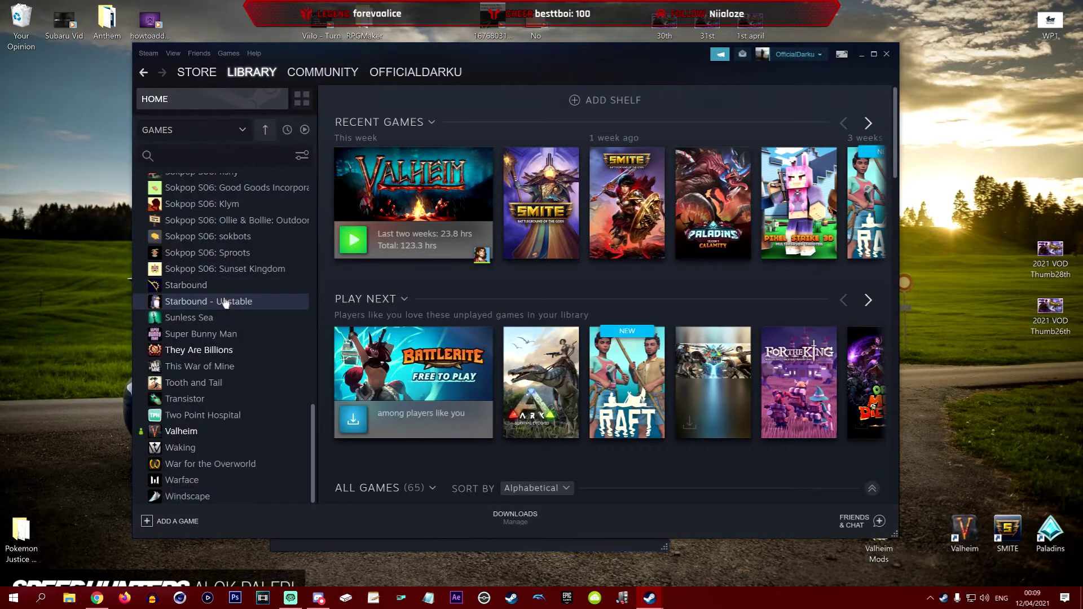
right_click(190, 431)
click(216, 418)
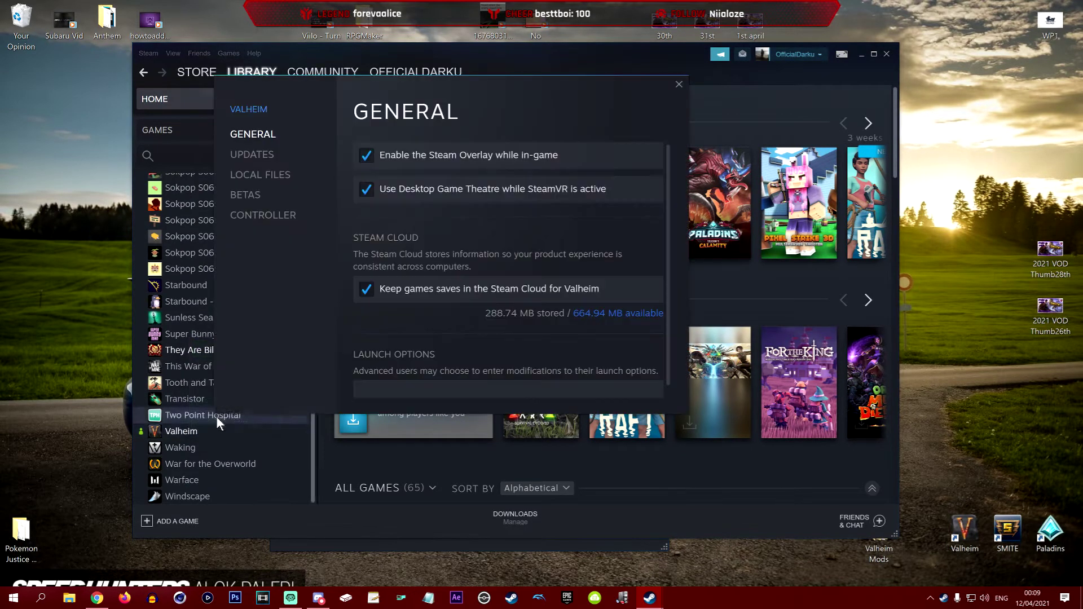
- Browse Valheim's local files to open its install folder, and close the Steam window
click(260, 175)
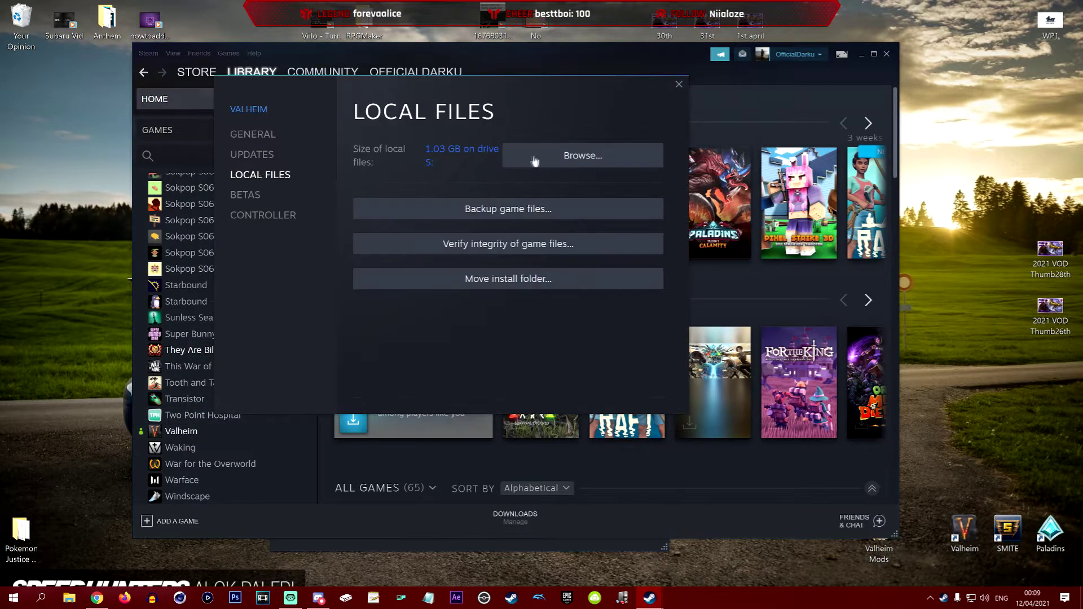
click(576, 160)
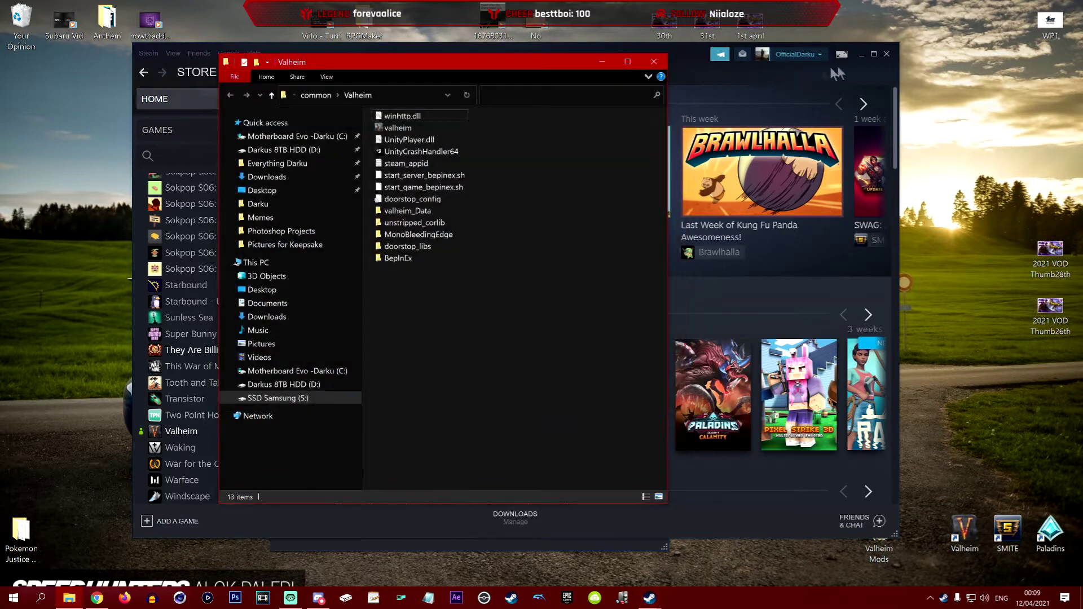
click(886, 54)
drag(386, 65, 434, 92)
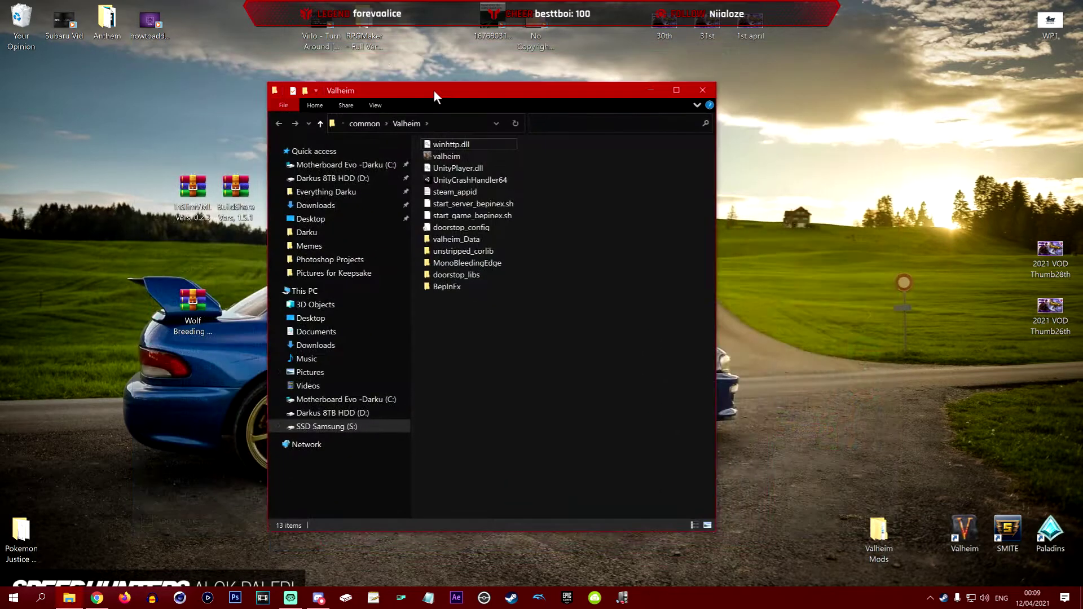
- Open the InSlimVML Vers, 0.2.3 archive beside the Valheim folder and enter its InSlim-023 folder
double_click(199, 206)
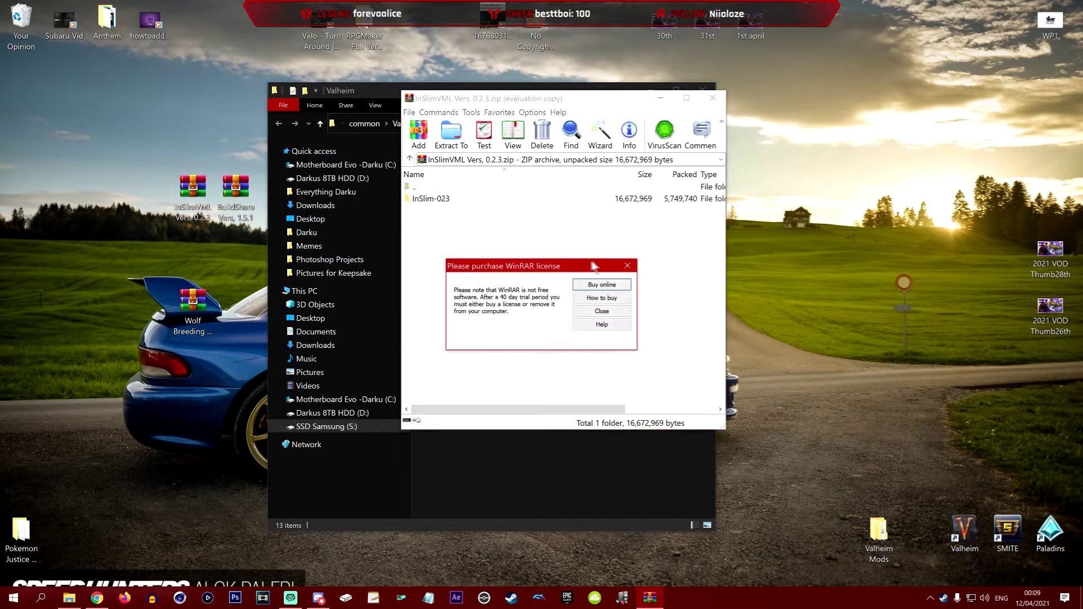
click(628, 266)
drag(544, 100, 864, 121)
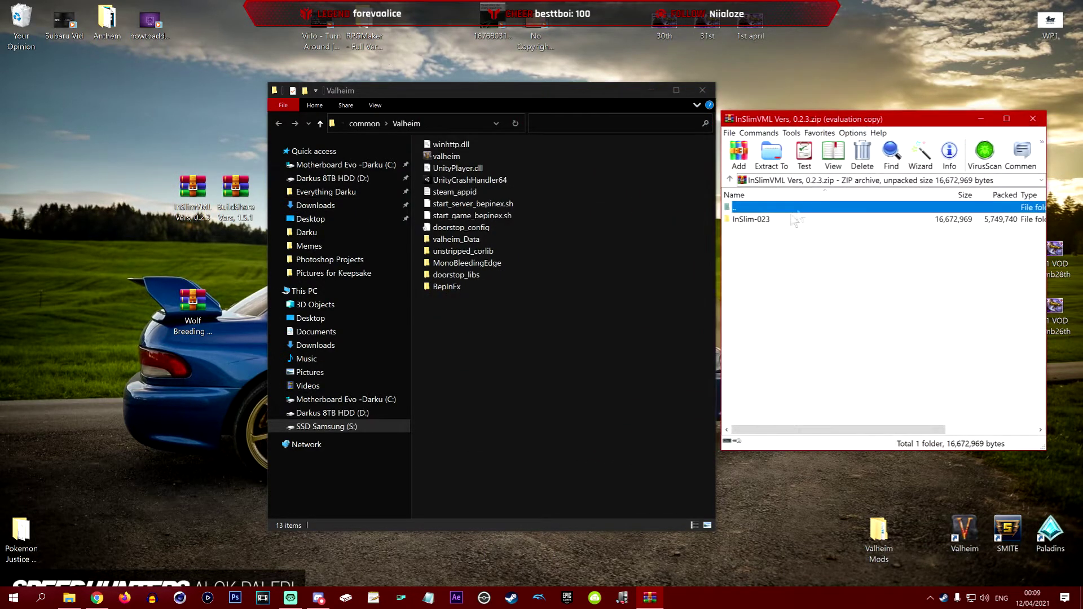
double_click(751, 221)
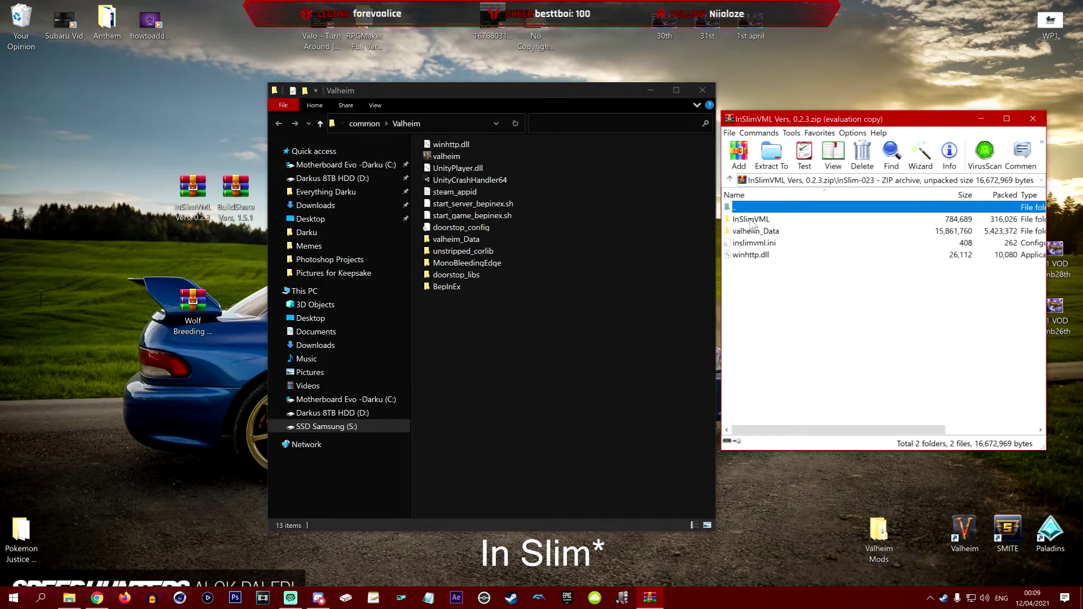
- Extract all InSlim-023 contents into the Valheim folder, replacing existing files, and move the InSlimVML archive beside the desktop's Valheim Mods folder
click(775, 293)
drag(771, 316, 517, 351)
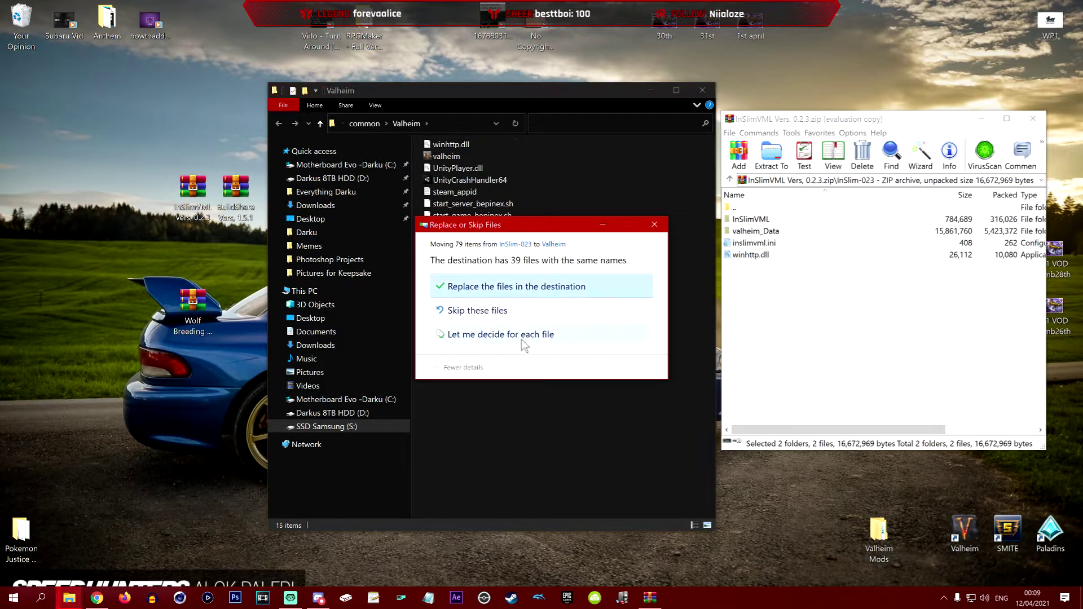
click(601, 291)
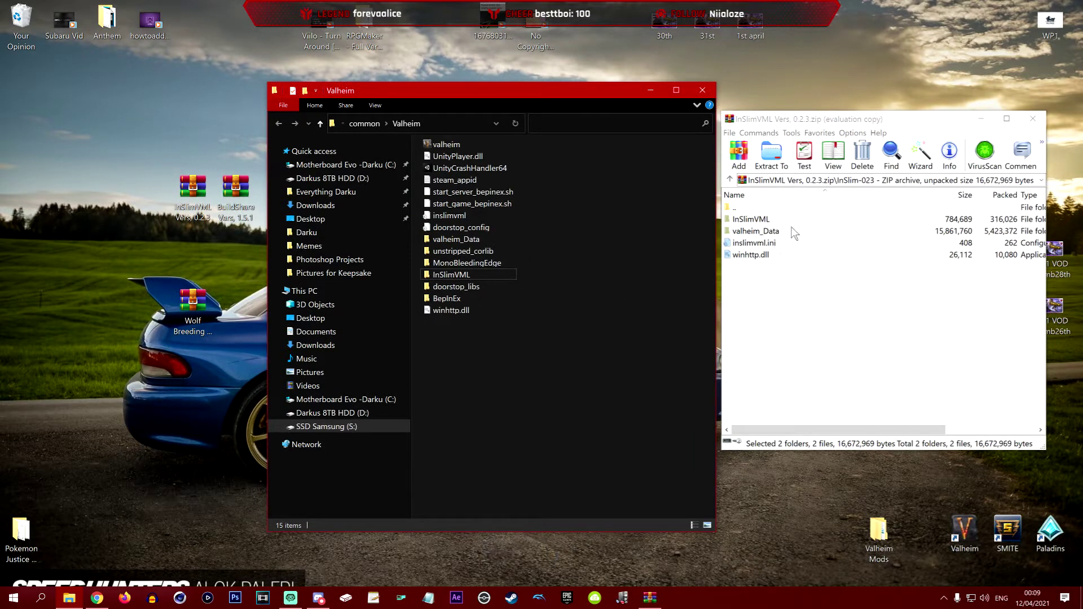
click(1033, 118)
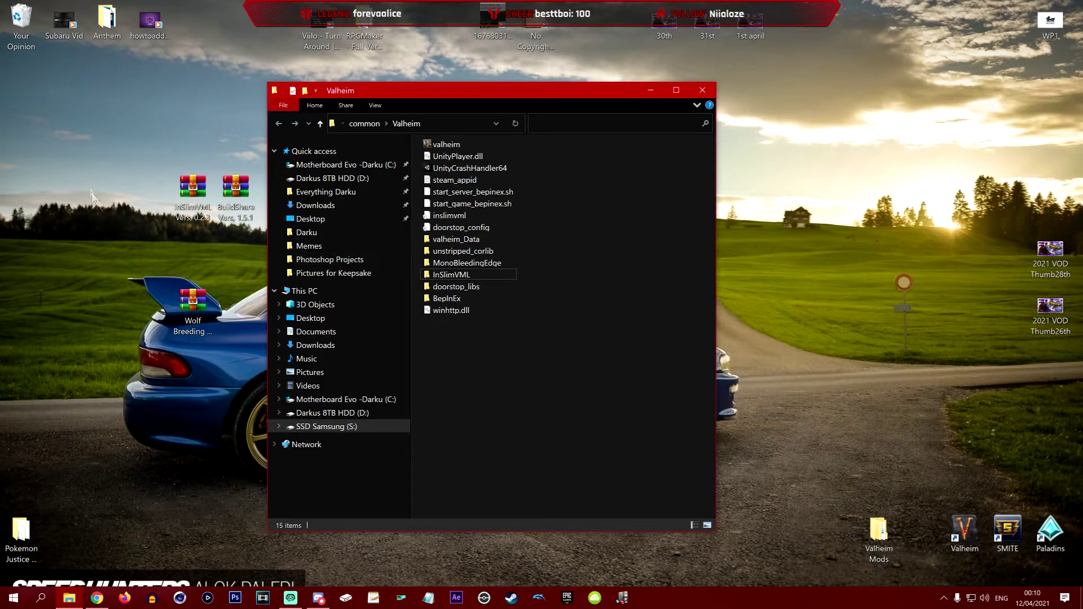
drag(141, 123, 835, 555)
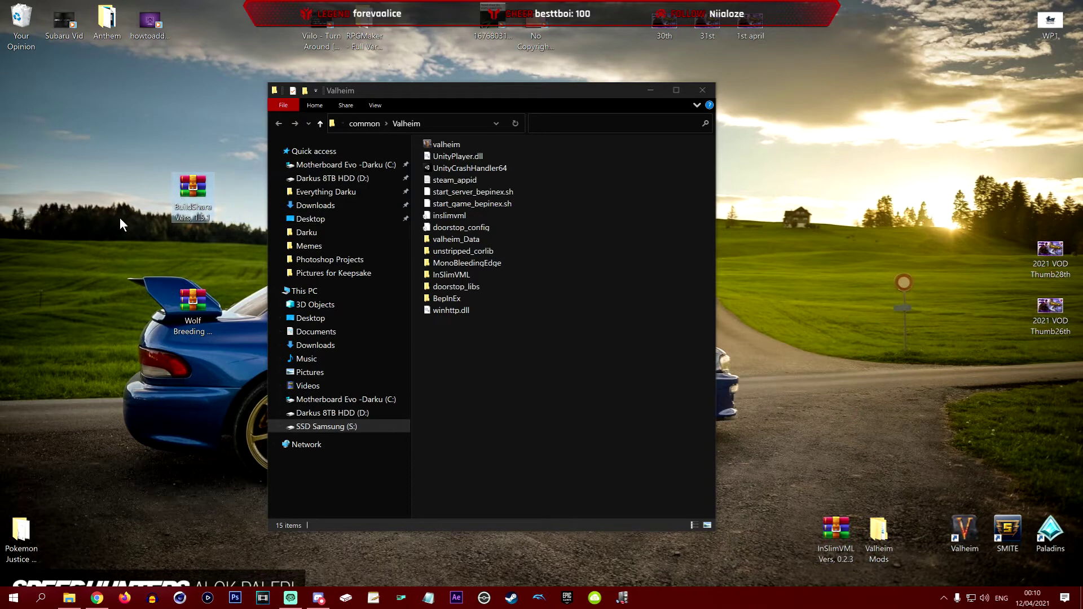
- Open the BuildShare Vers, 1.5.1 archive and copy CR-BuildShare_VML.dll into the Mods folder inside Valheim's InSlimVML folder
double_click(192, 209)
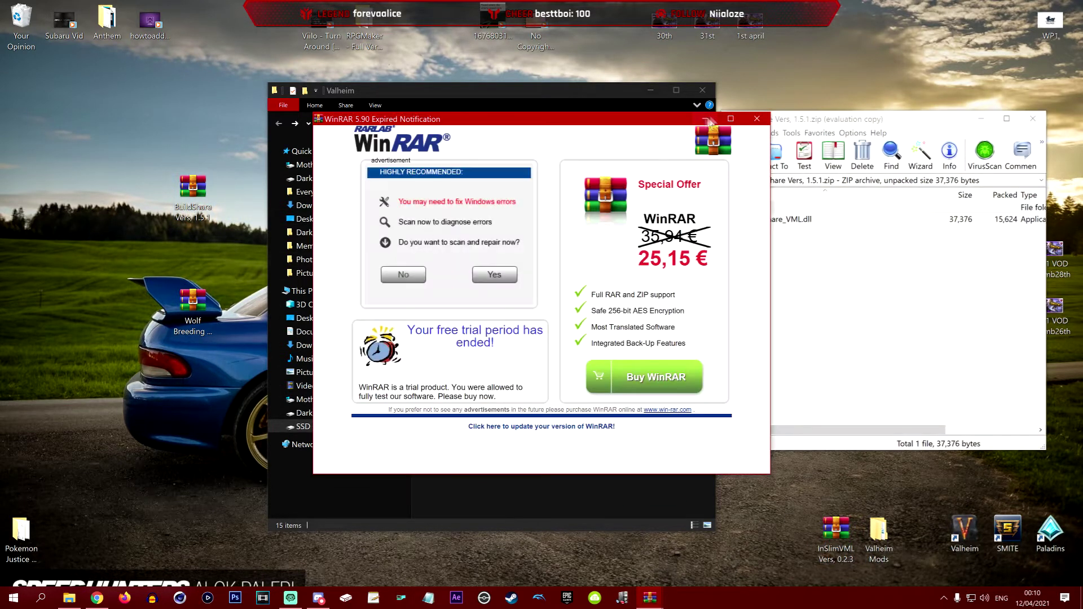
click(757, 119)
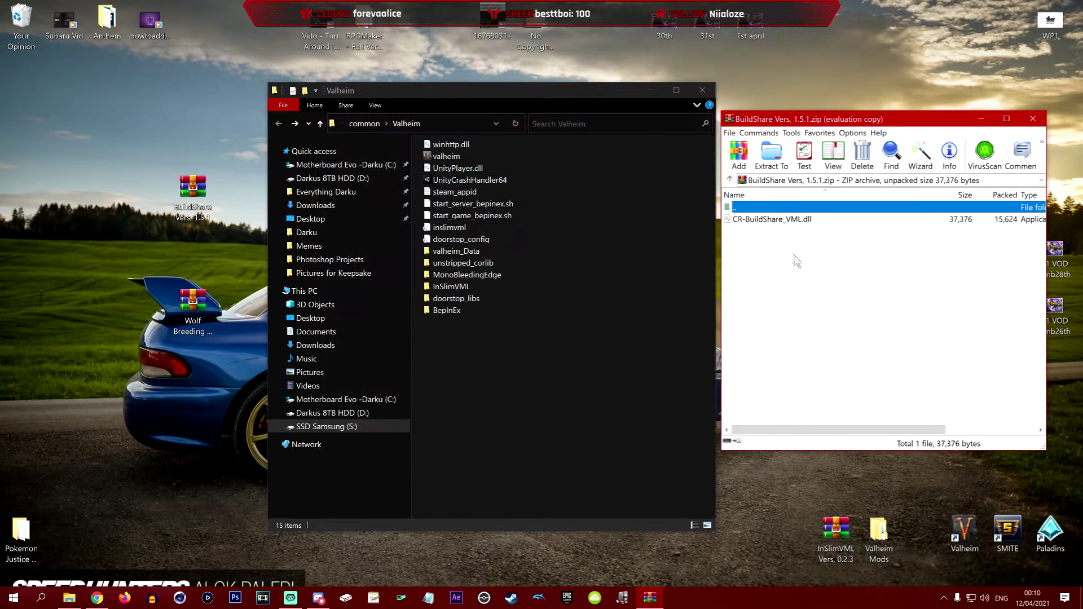
click(771, 224)
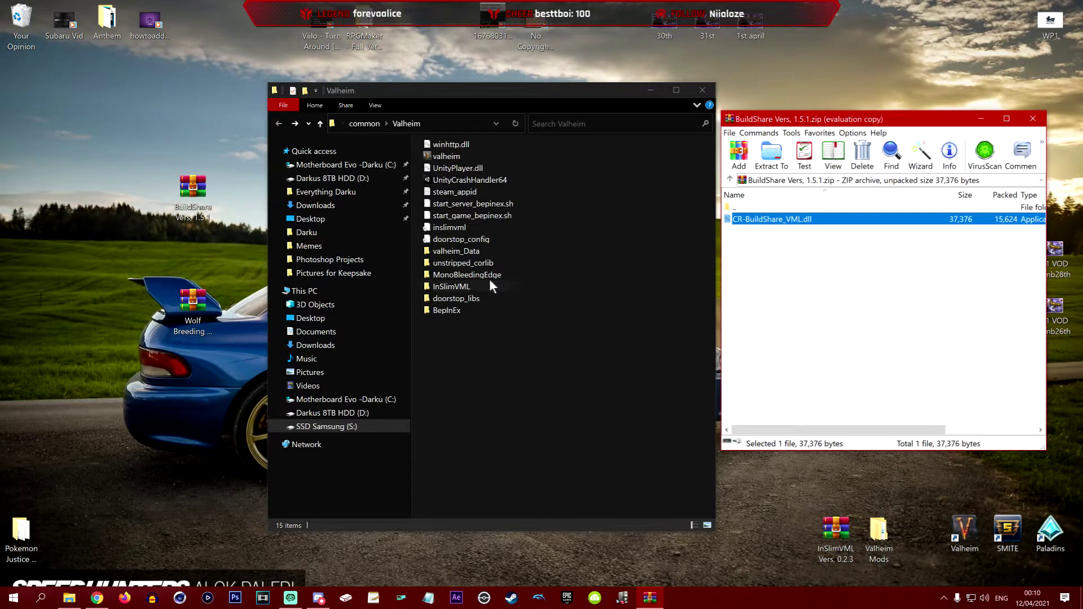
click(457, 324)
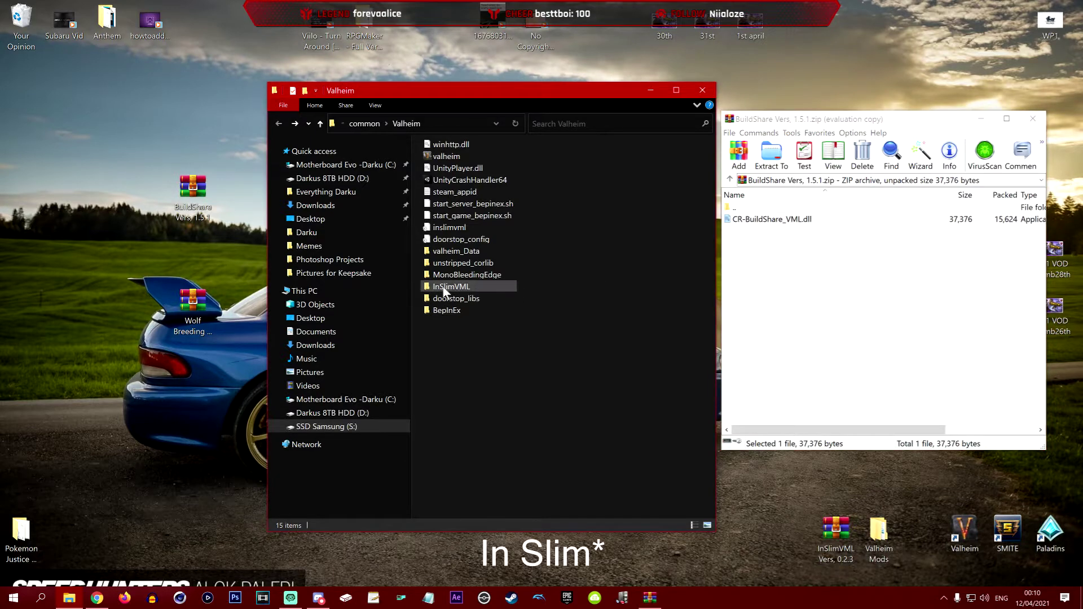
double_click(483, 285)
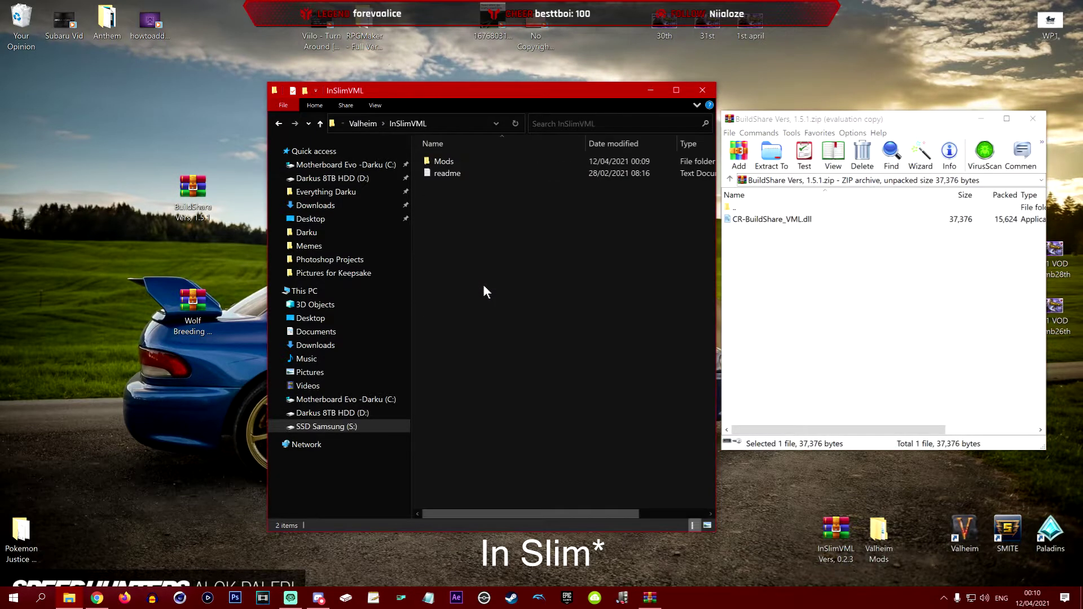
double_click(471, 160)
drag(780, 221, 527, 242)
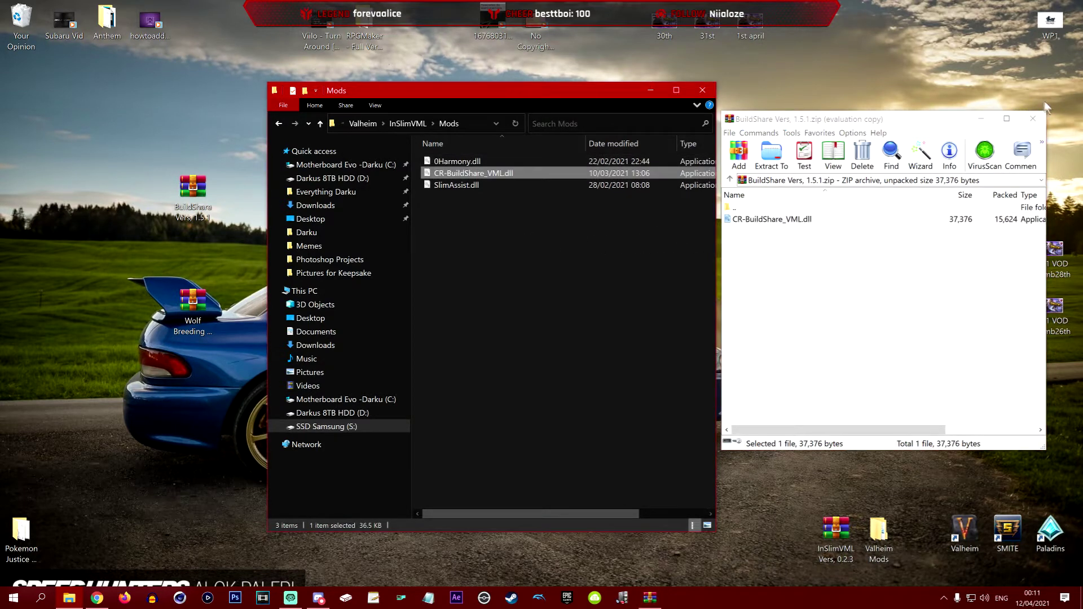
- Close the BuildShare archive, move it beside the InSlimVML archive on the desktop, and put the Wolf Breeding Tower archive in its former spot
click(1033, 118)
drag(193, 195, 807, 542)
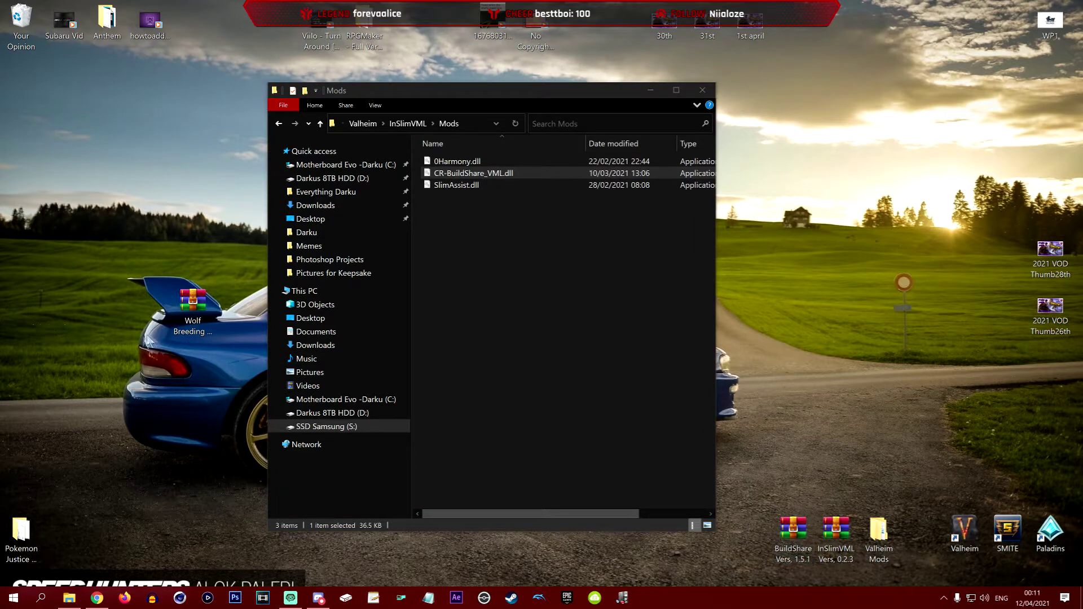
drag(181, 330, 184, 184)
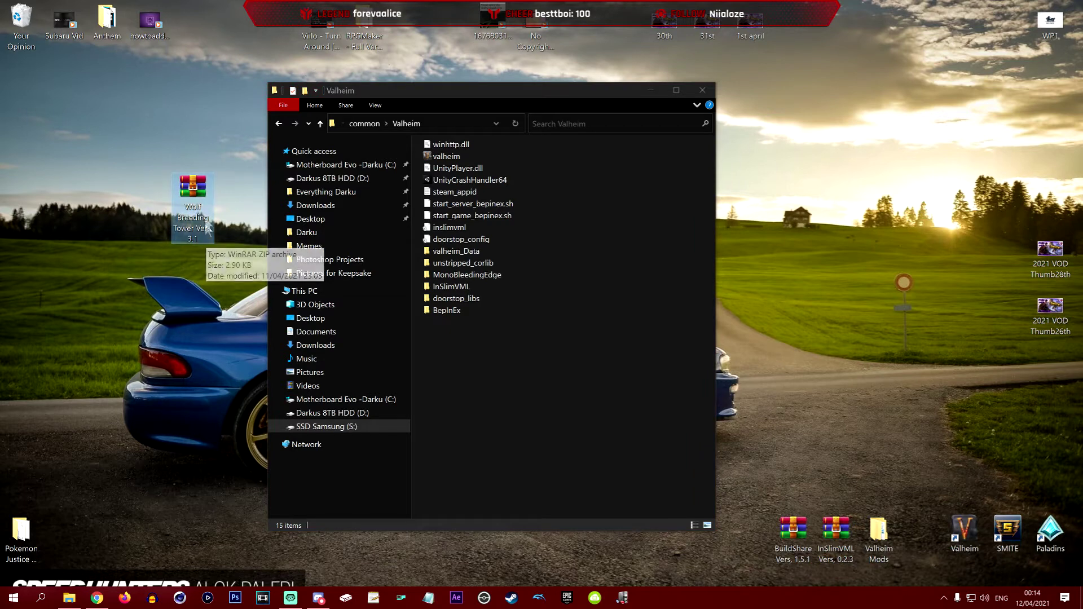
- Open the Wolf Breeding Tower Vers, 3.1 archive and copy WolfBreedingTower.vbuild into Valheim's InSlimVML Mods folder
double_click(202, 209)
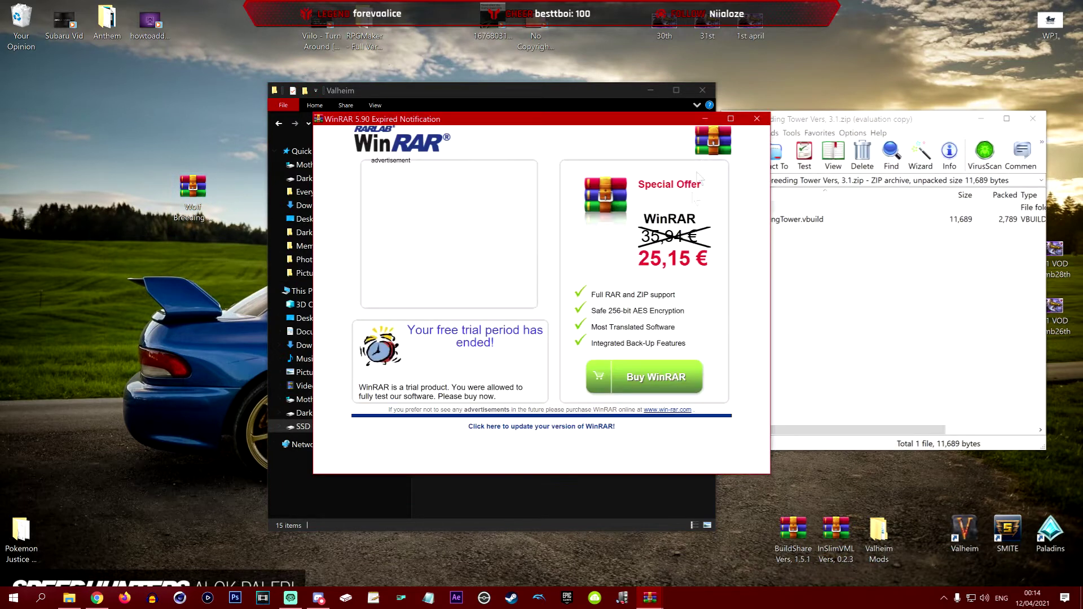
click(444, 277)
double_click(460, 288)
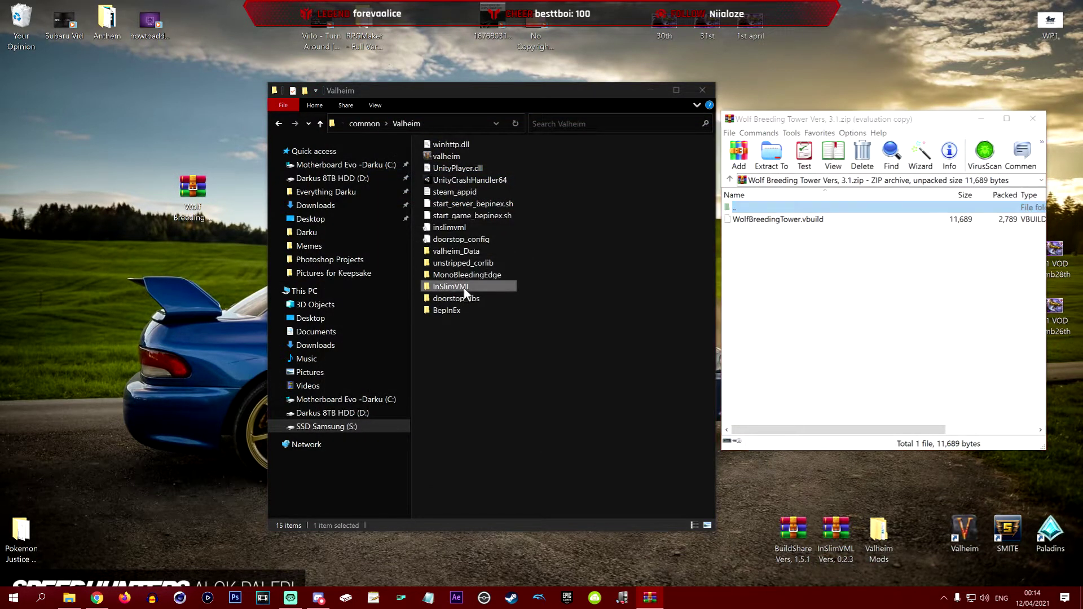
double_click(446, 162)
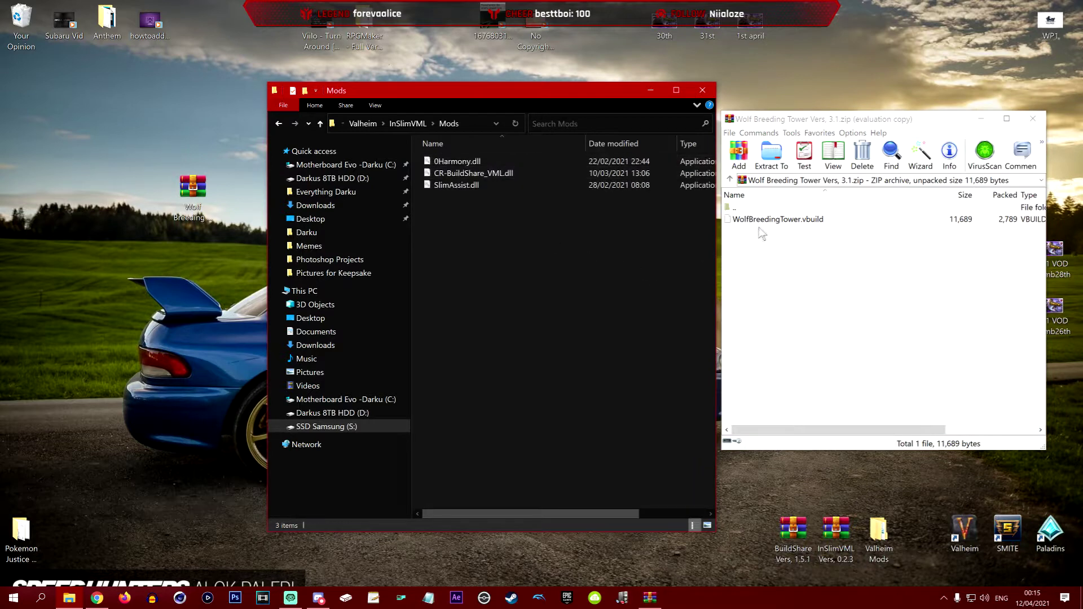
drag(780, 226, 515, 244)
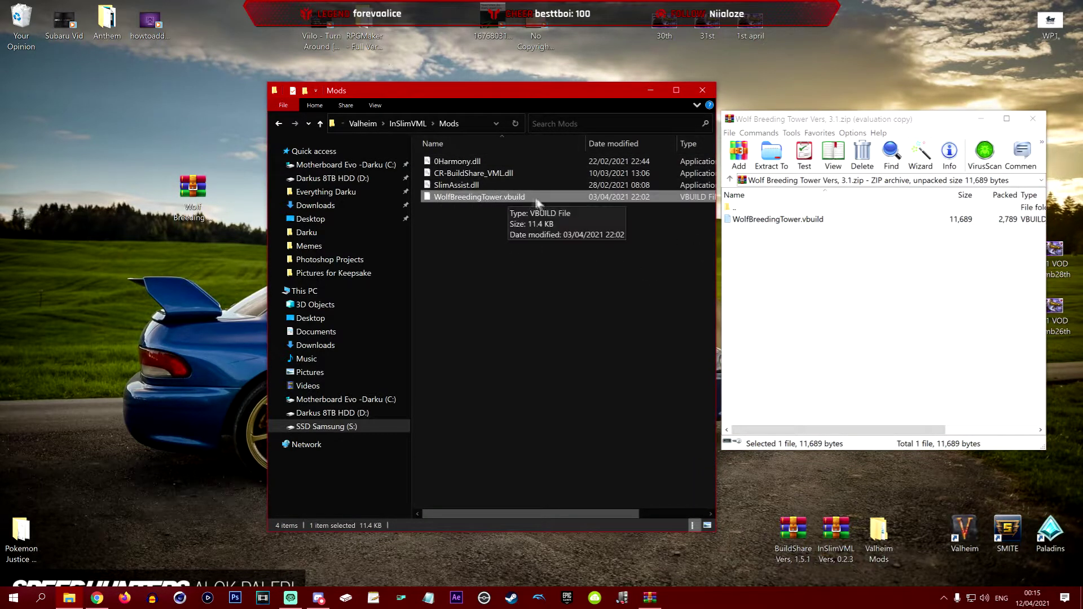
click(556, 252)
- Close the archive and Mods folder windows, and move the Wolf Breeding Tower archive beside the BuildShare archive on the desktop
click(1033, 118)
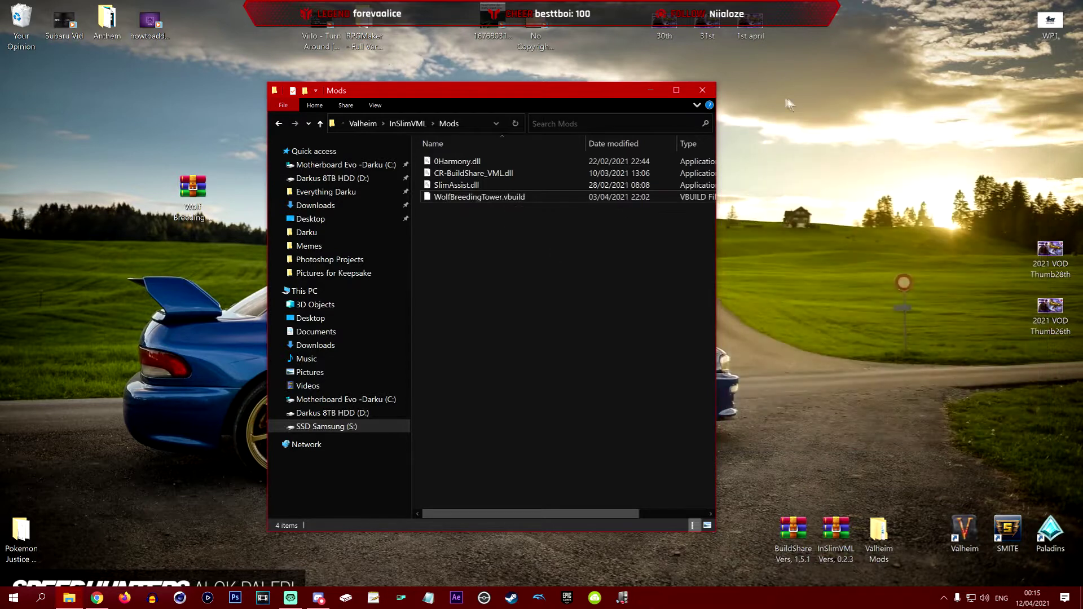
click(703, 91)
drag(185, 229, 750, 536)
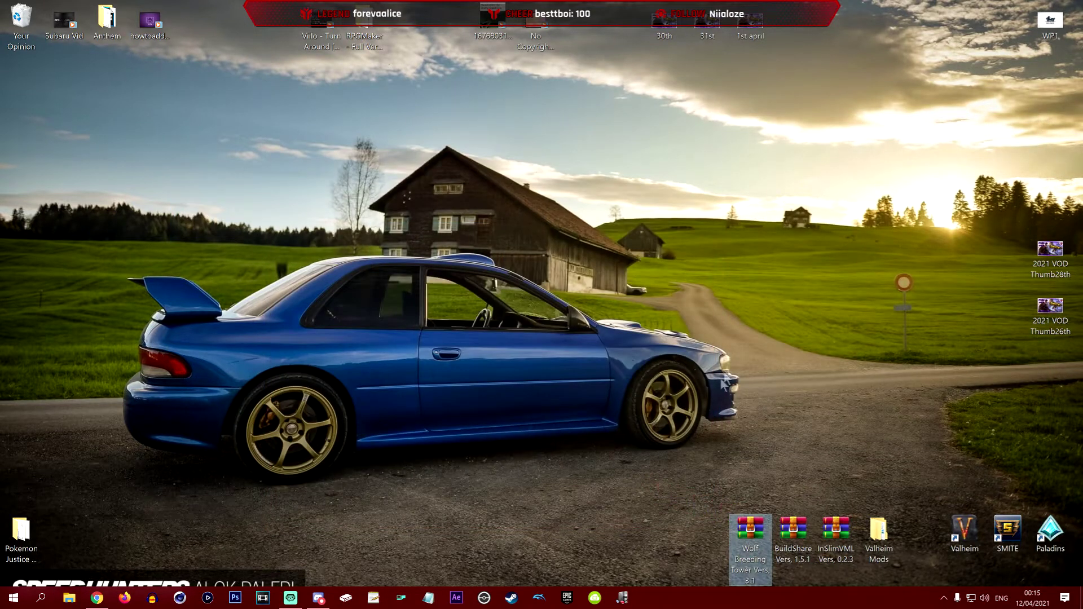
drag(732, 360, 331, 462)
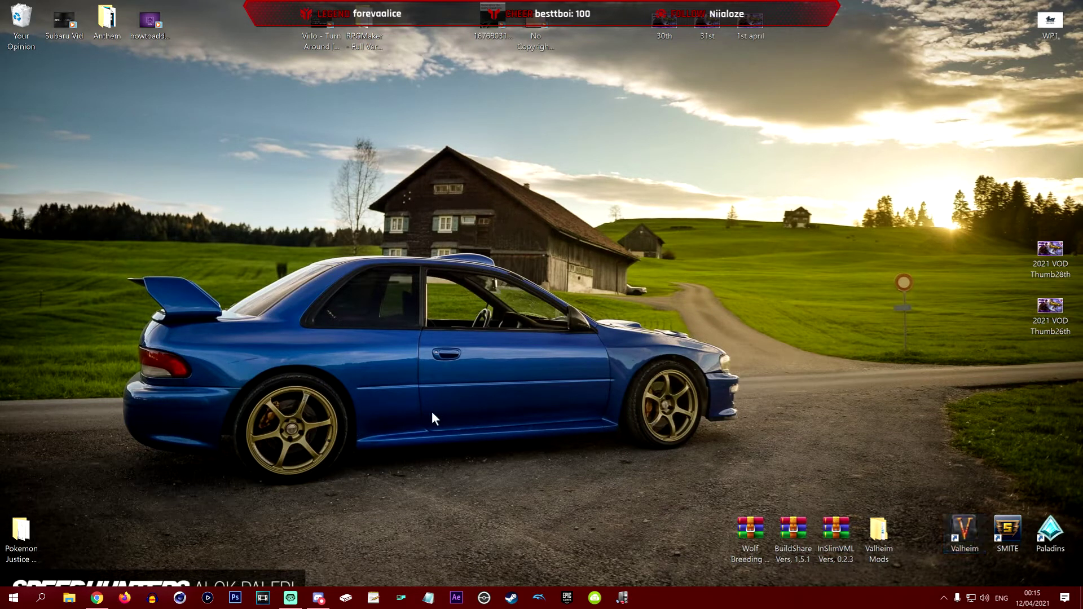
- Launch Valheim from the desktop, accept the InSlimVML launch notice, and arrange the game and BepInEx console windows
double_click(963, 533)
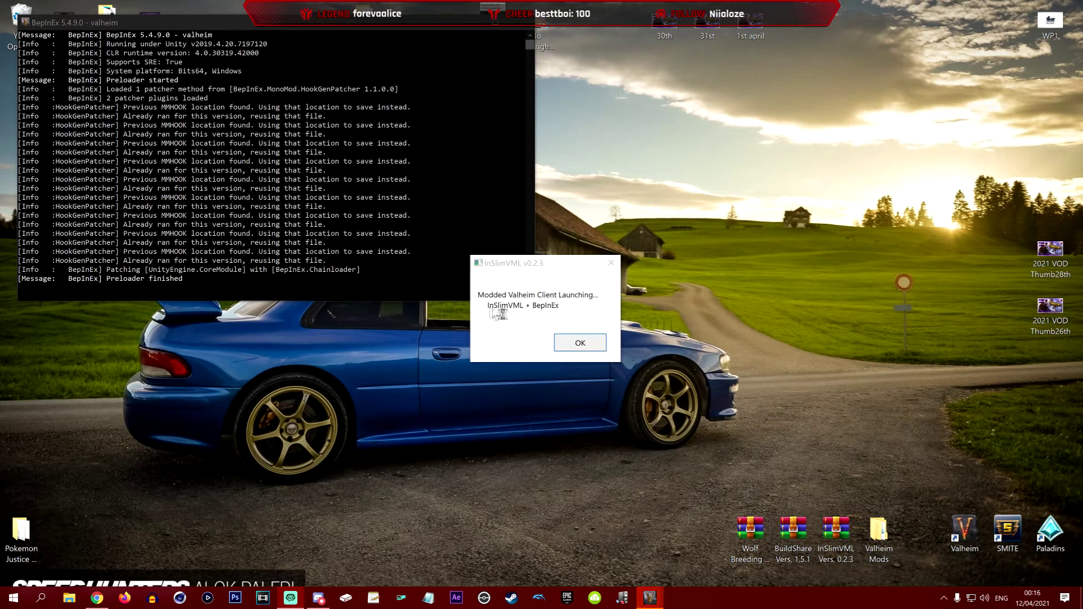
click(581, 343)
drag(299, 144, 459, 89)
drag(288, 27, 262, 121)
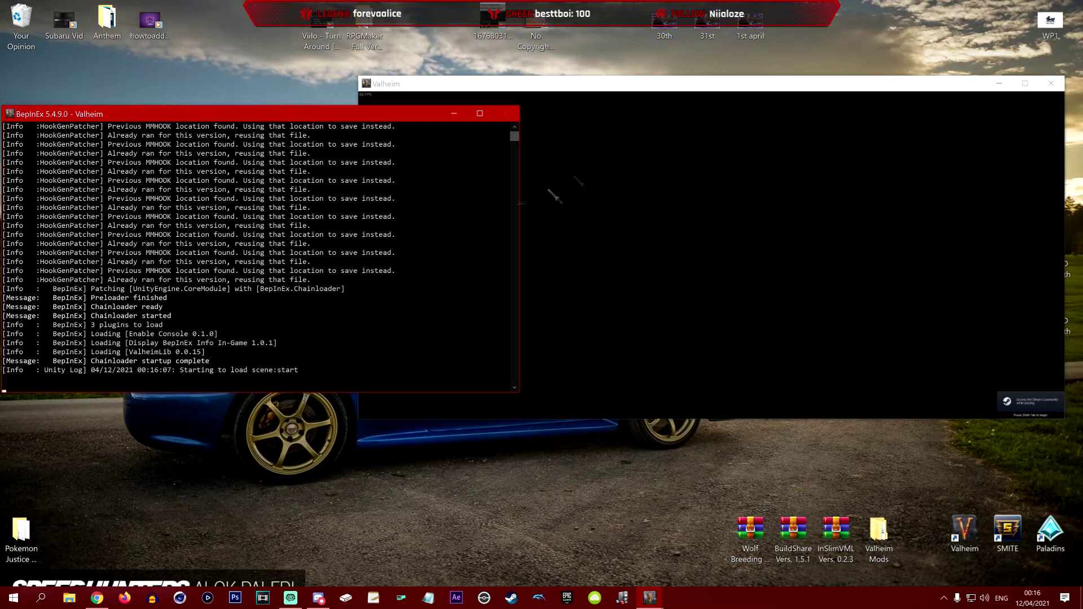
click(649, 84)
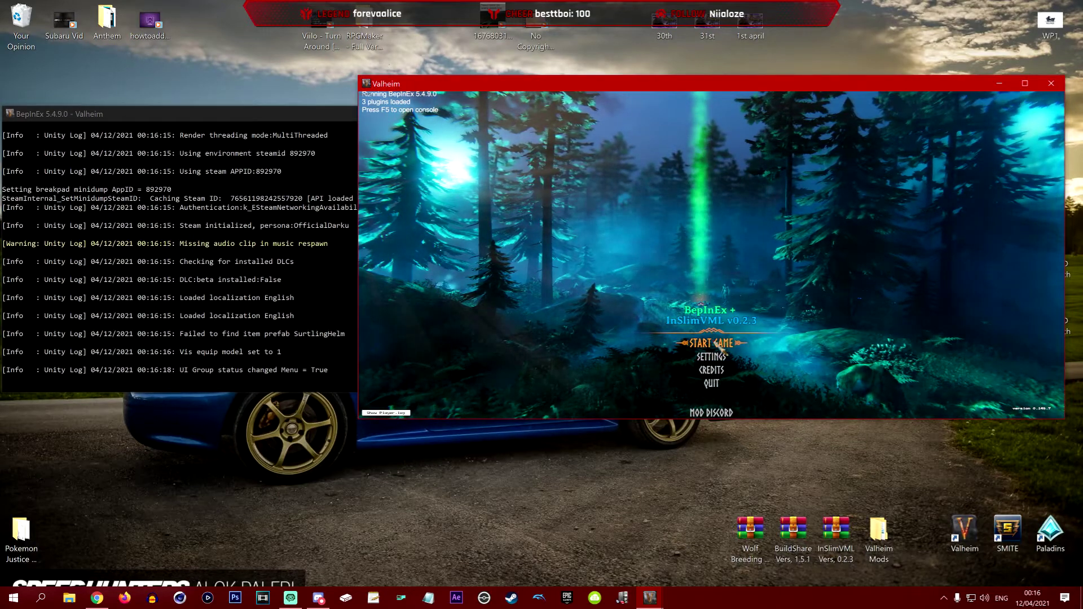
- Start the game with the next character in the list and load the ModShowcase world
click(719, 345)
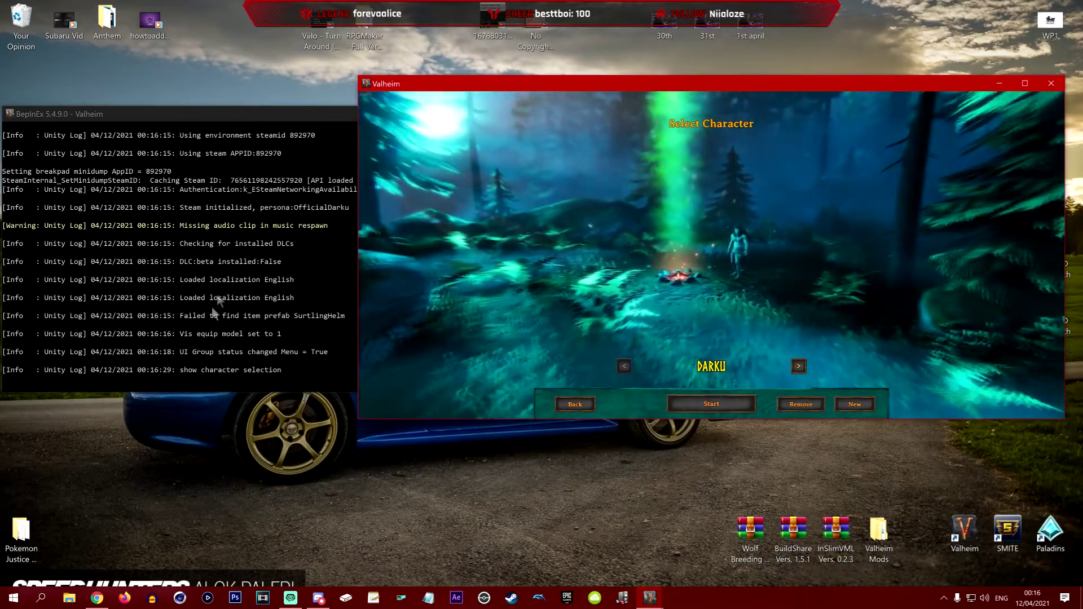
click(799, 367)
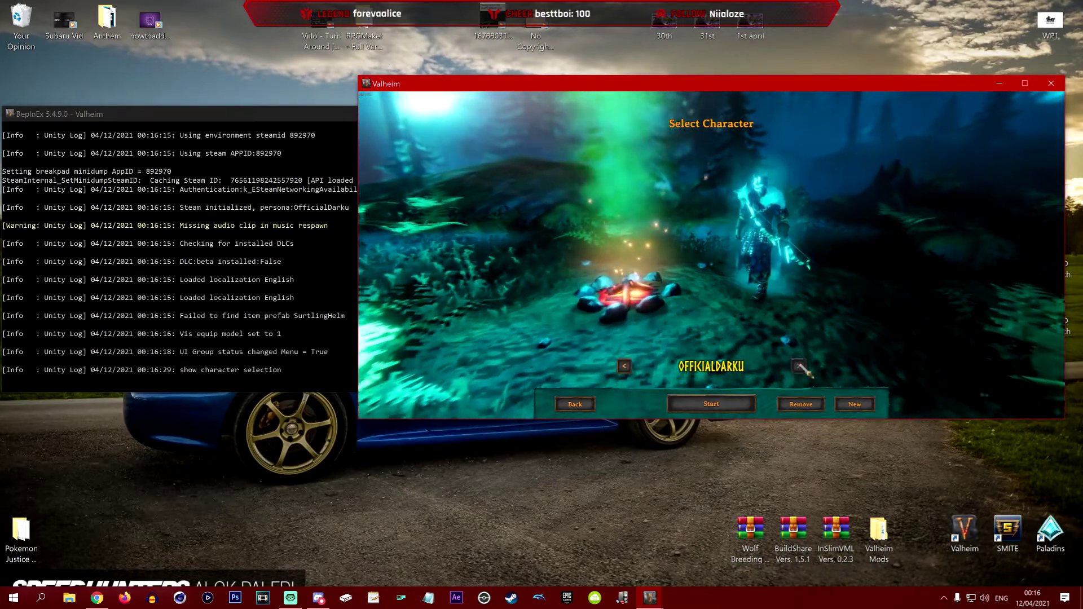
click(711, 404)
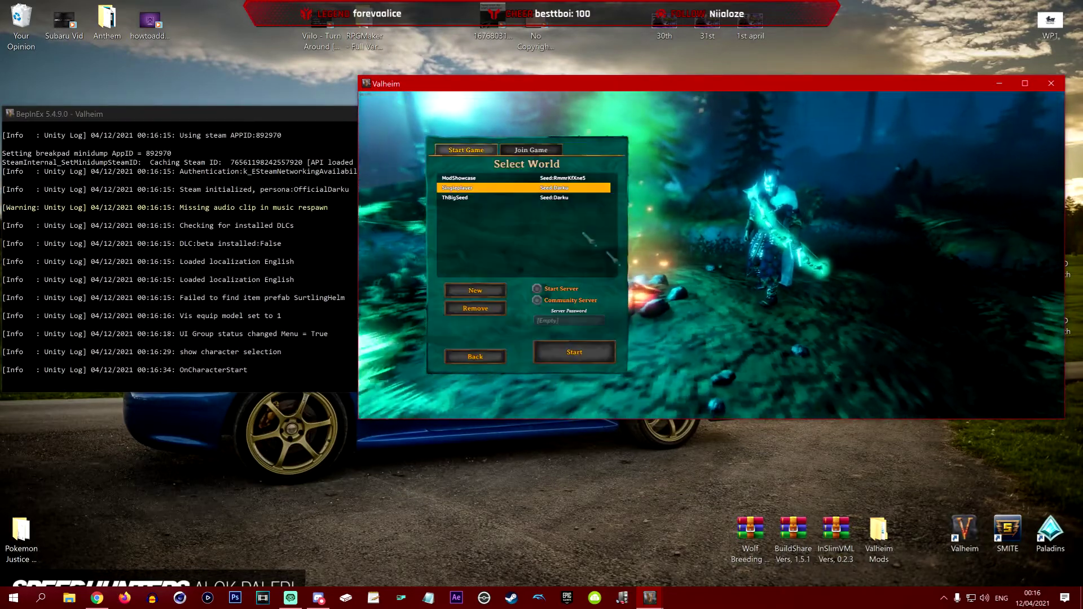
click(459, 177)
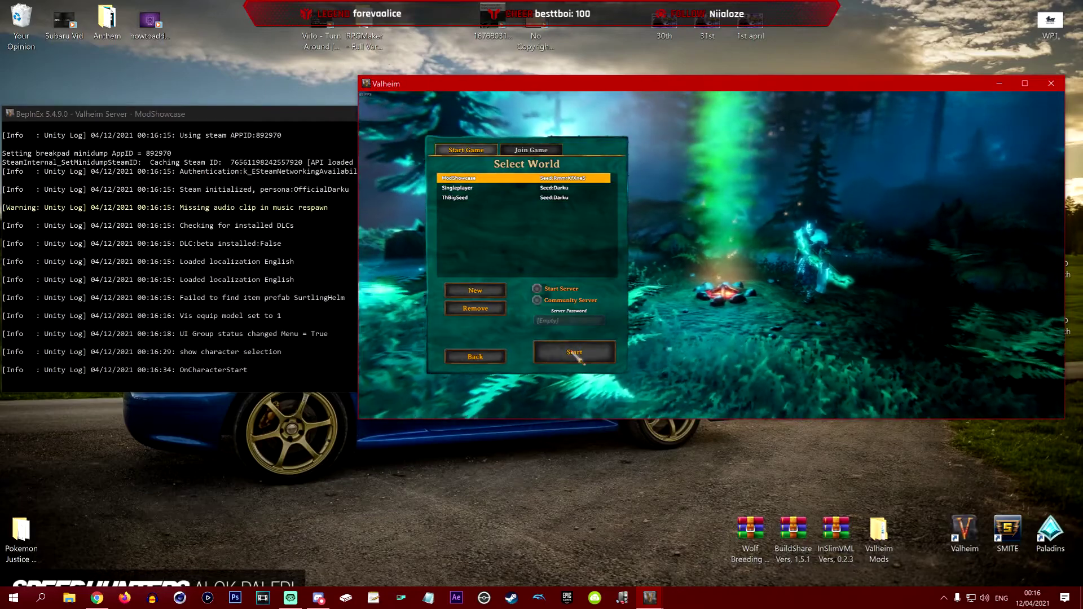
click(578, 356)
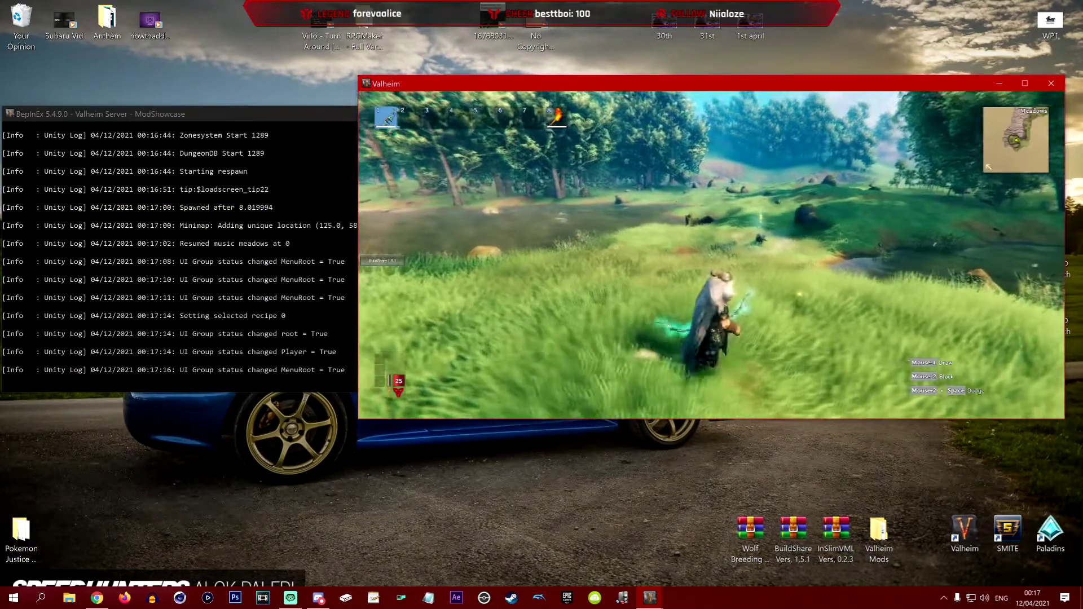
- Open the BuildShare mod's build options from the in-game menu in a maximized game window, and bring up its Builds folder
key(Escape)
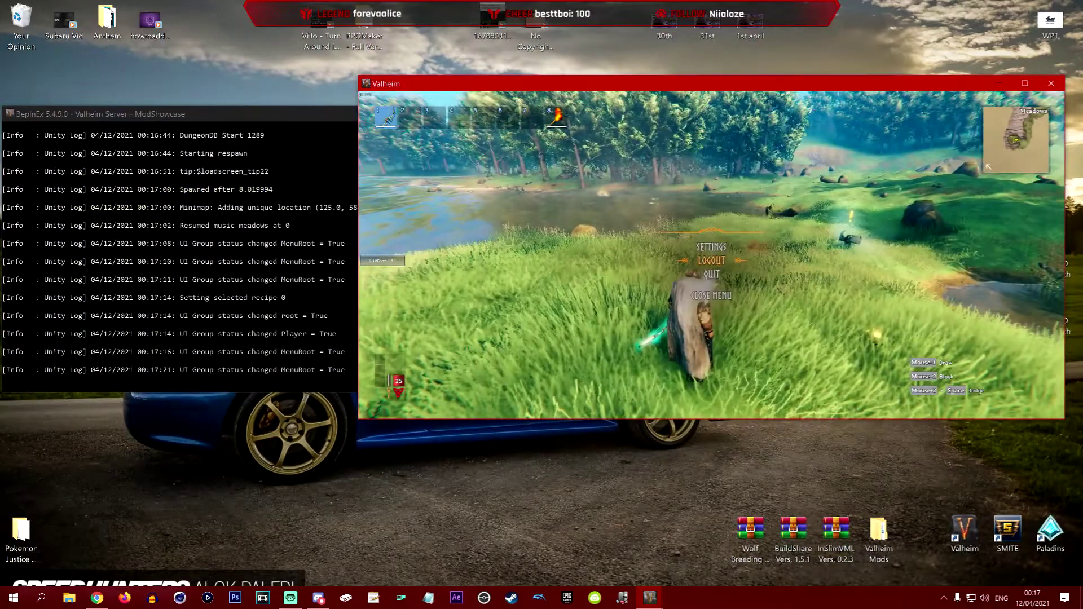
click(393, 265)
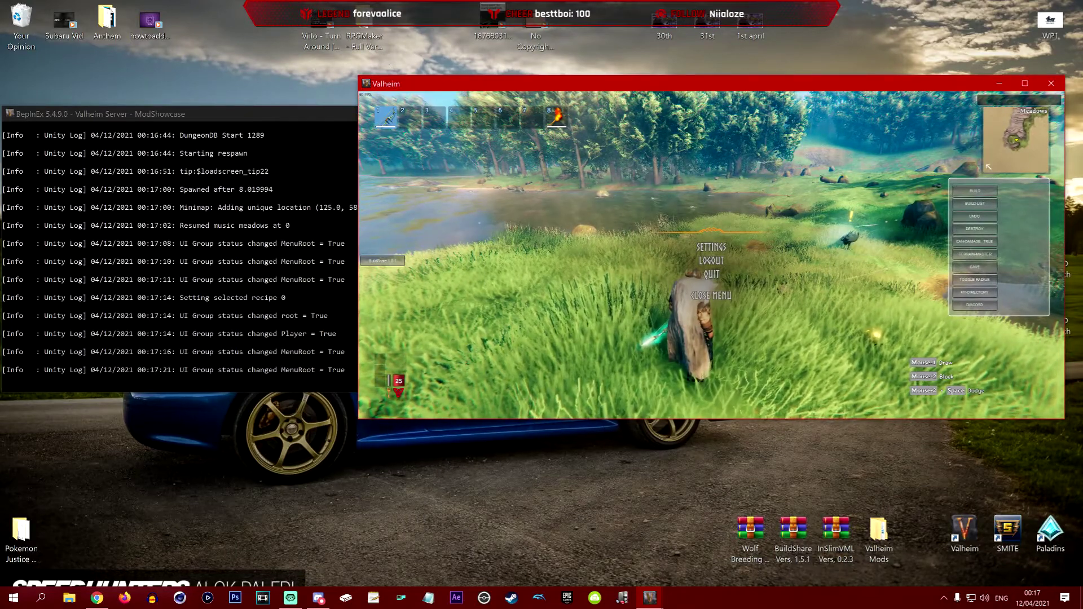
click(1027, 82)
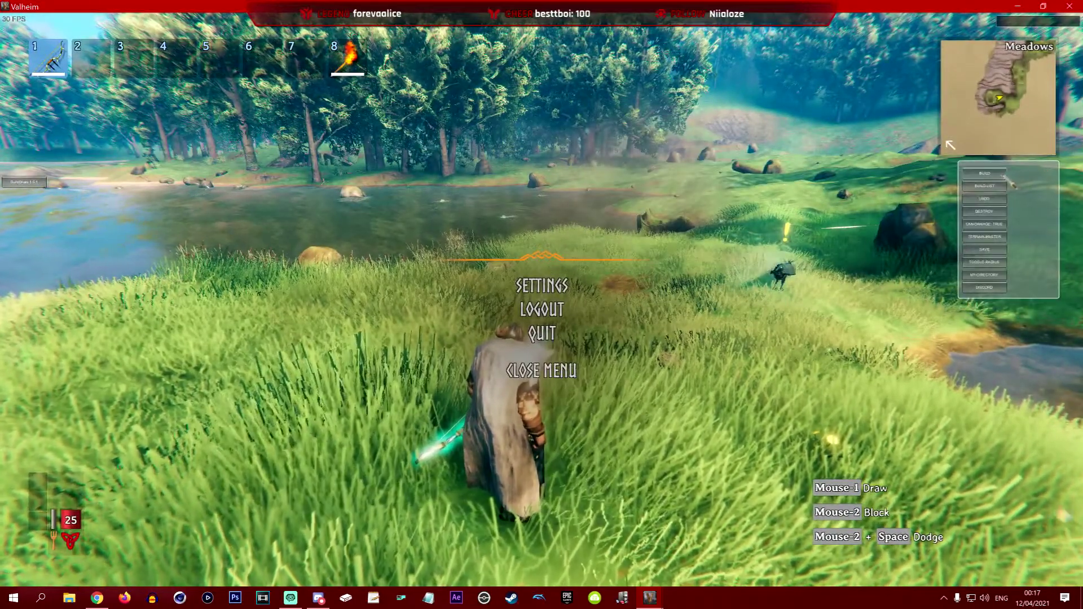
click(1003, 176)
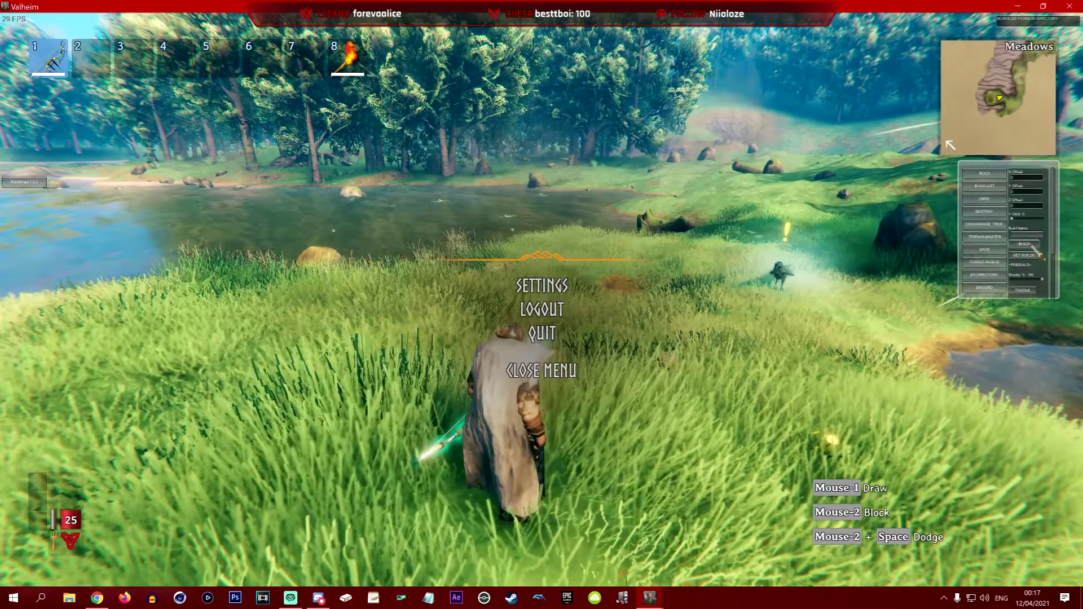
click(1033, 256)
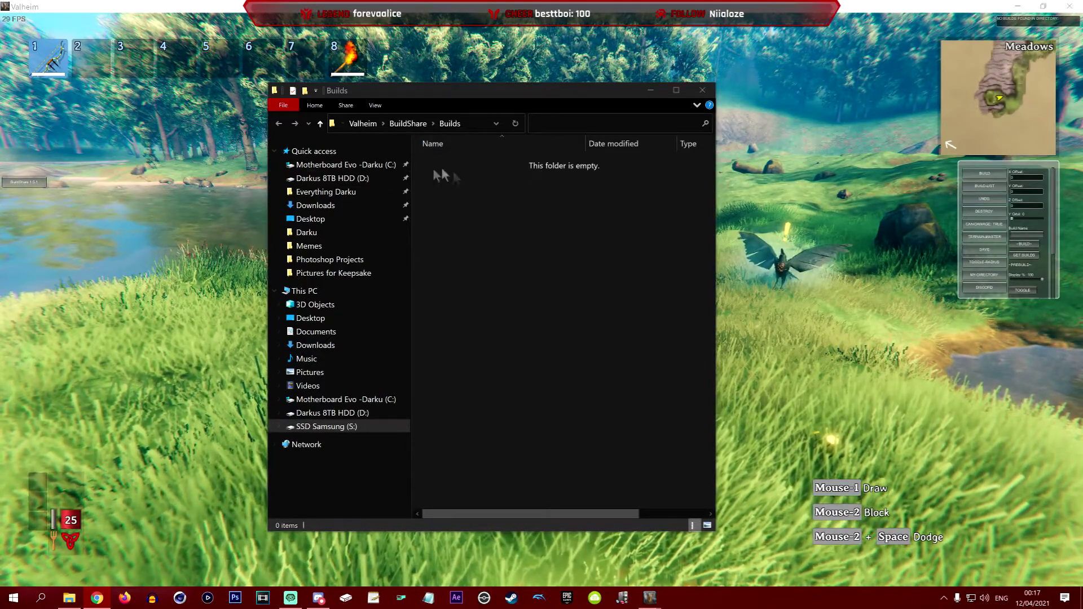
- Go from the Builds folder to Valheim's InSlimVML Mods folder and cut WolfBreedingTower.vbuild
click(412, 124)
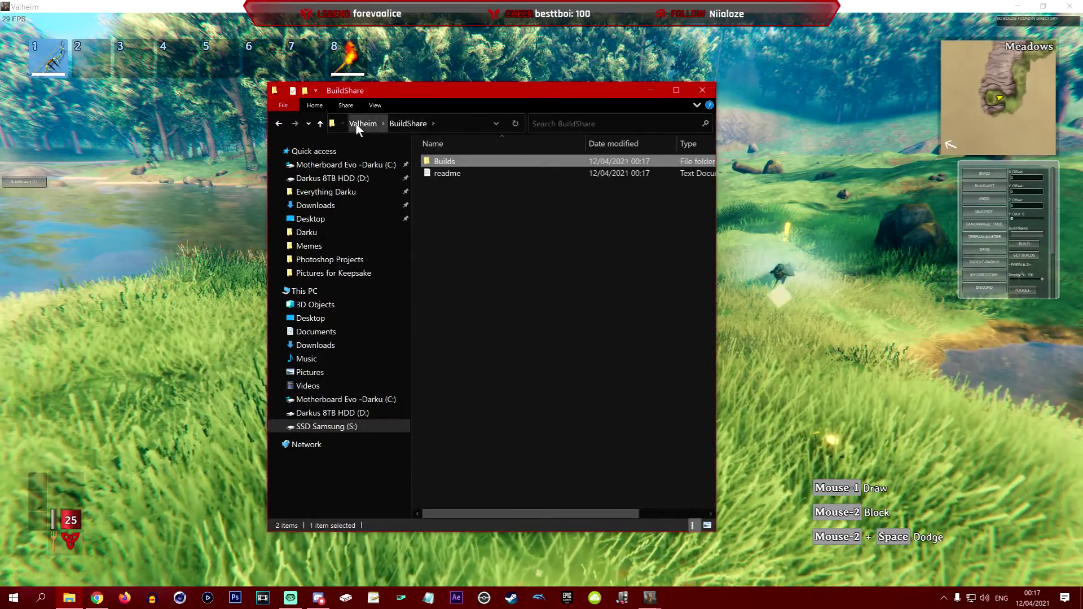
click(357, 125)
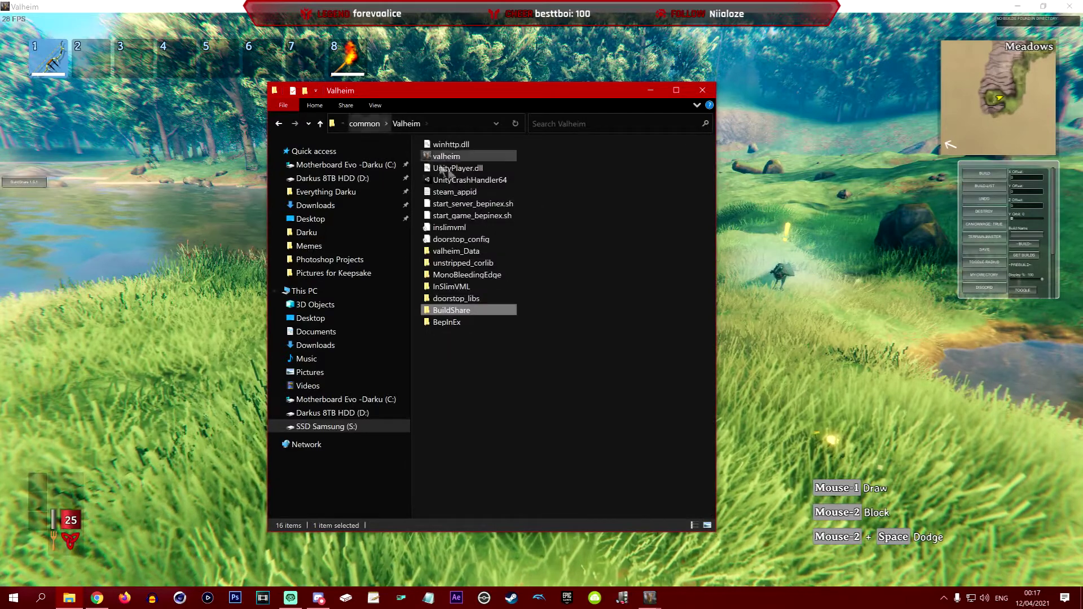
double_click(464, 286)
double_click(452, 162)
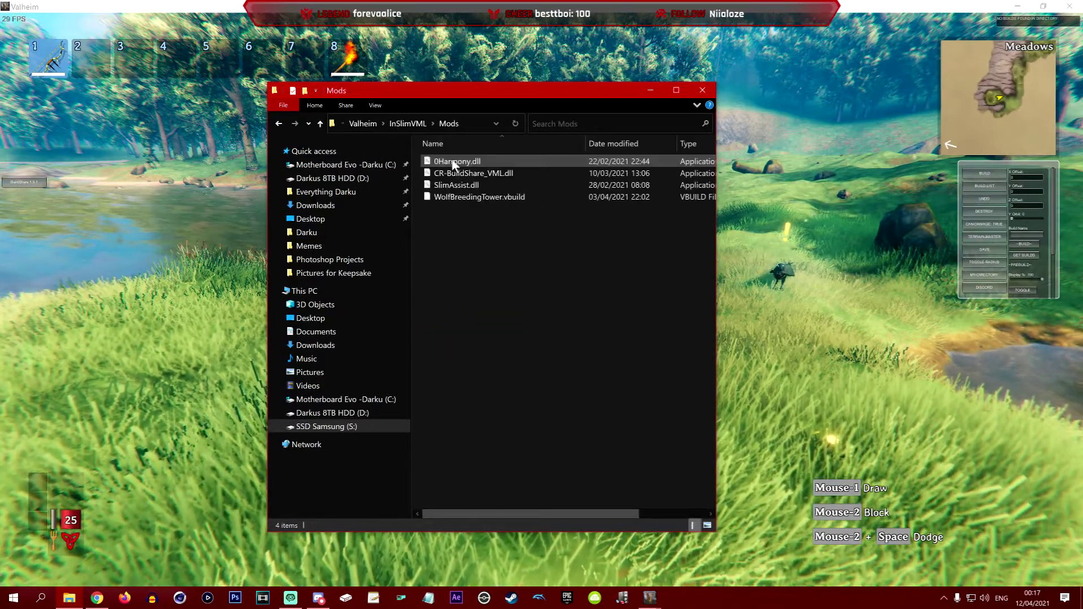
click(483, 199)
right_click(483, 198)
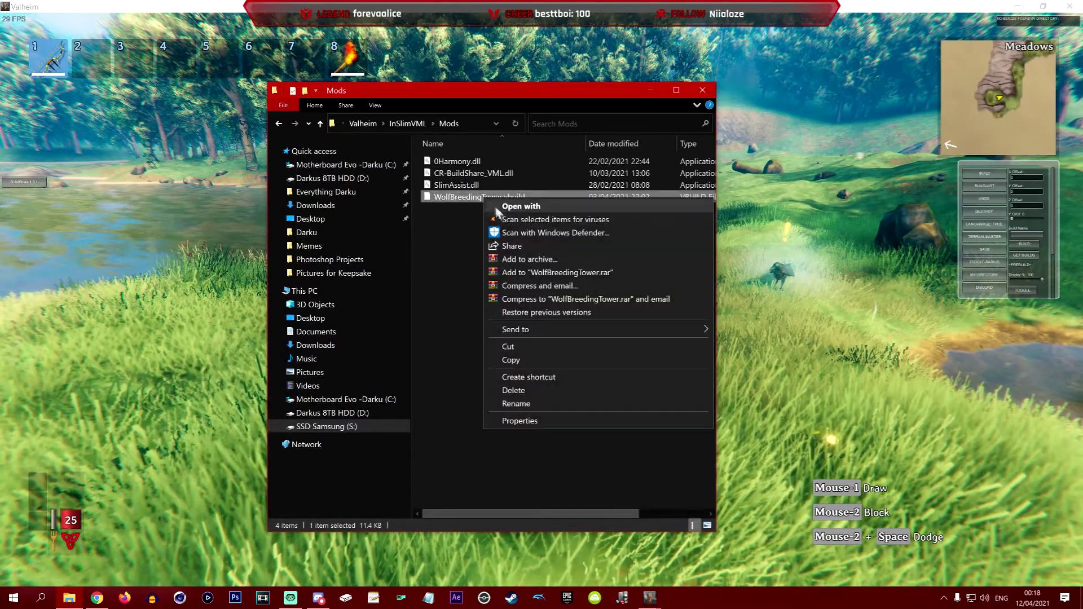
click(530, 347)
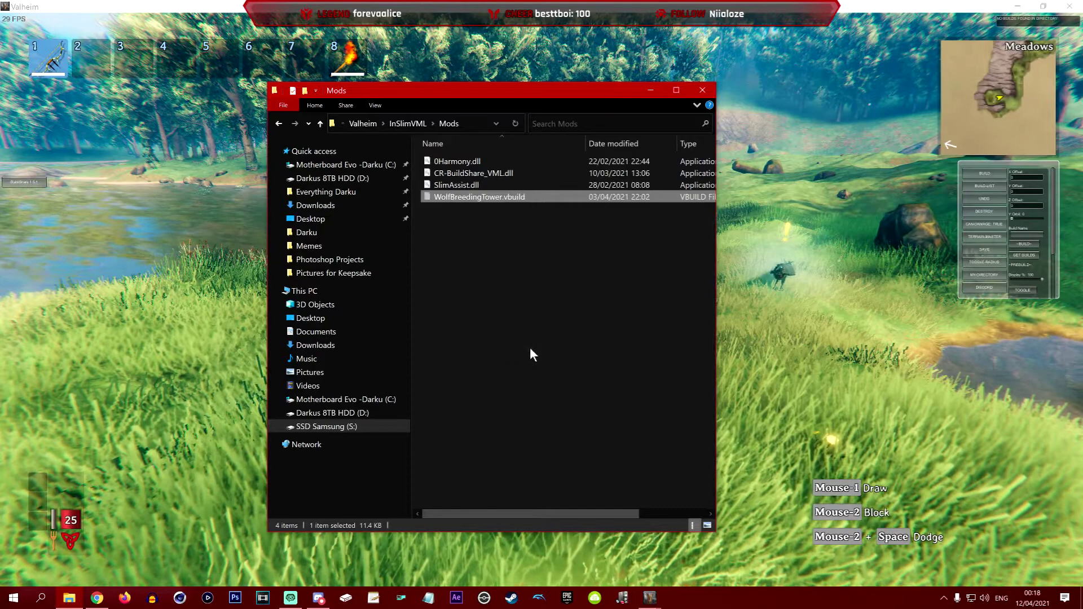
- Paste WolfBreedingTower.vbuild into the Builds folder inside Valheim's BuildShare folder, and close the file window
click(407, 123)
click(366, 122)
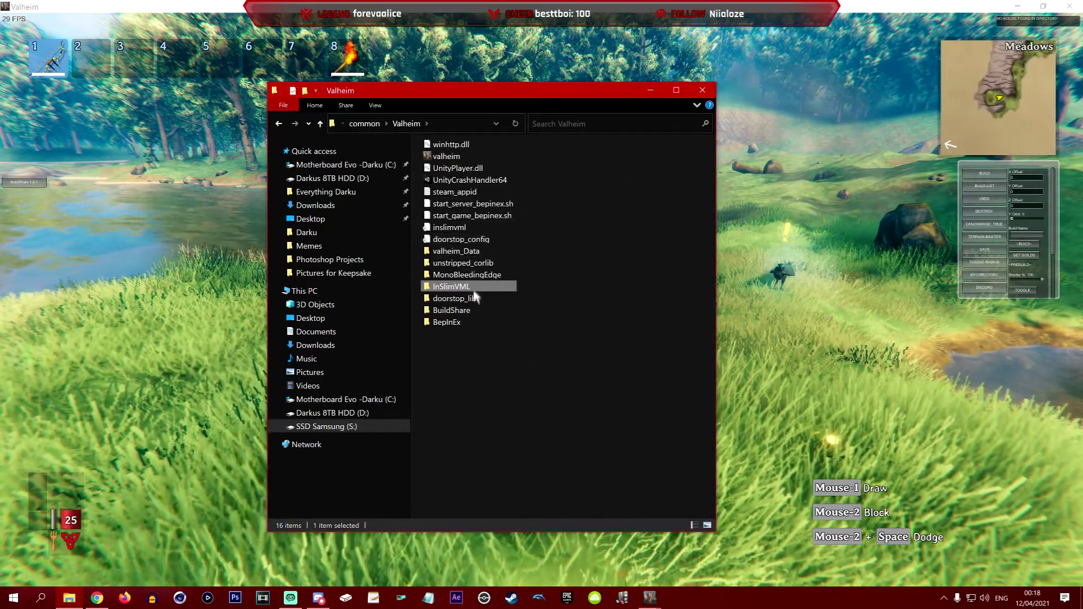
double_click(470, 311)
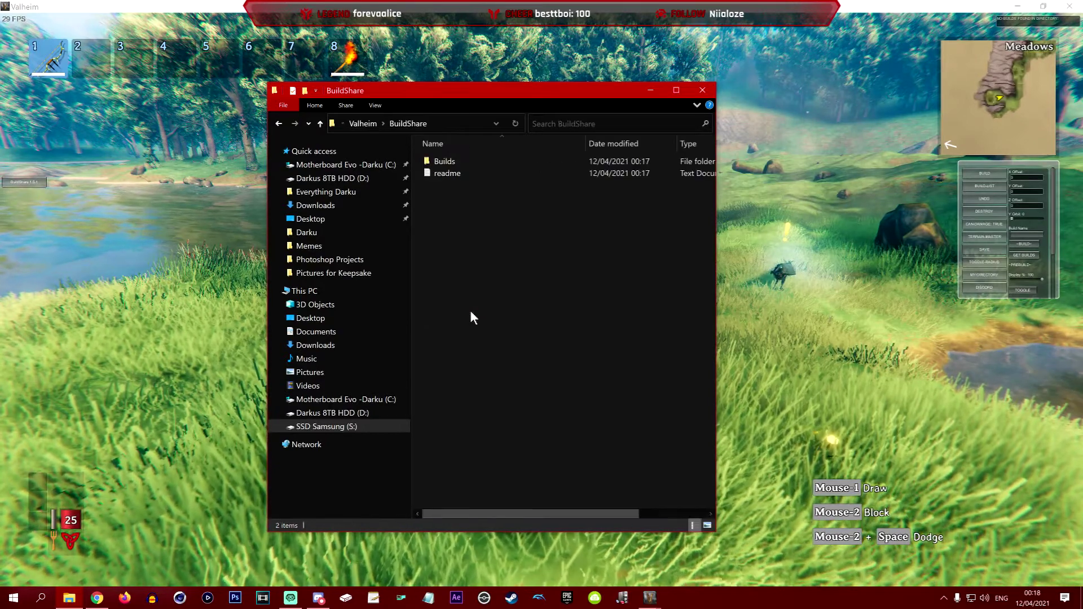
click(454, 163)
double_click(454, 163)
right_click(472, 192)
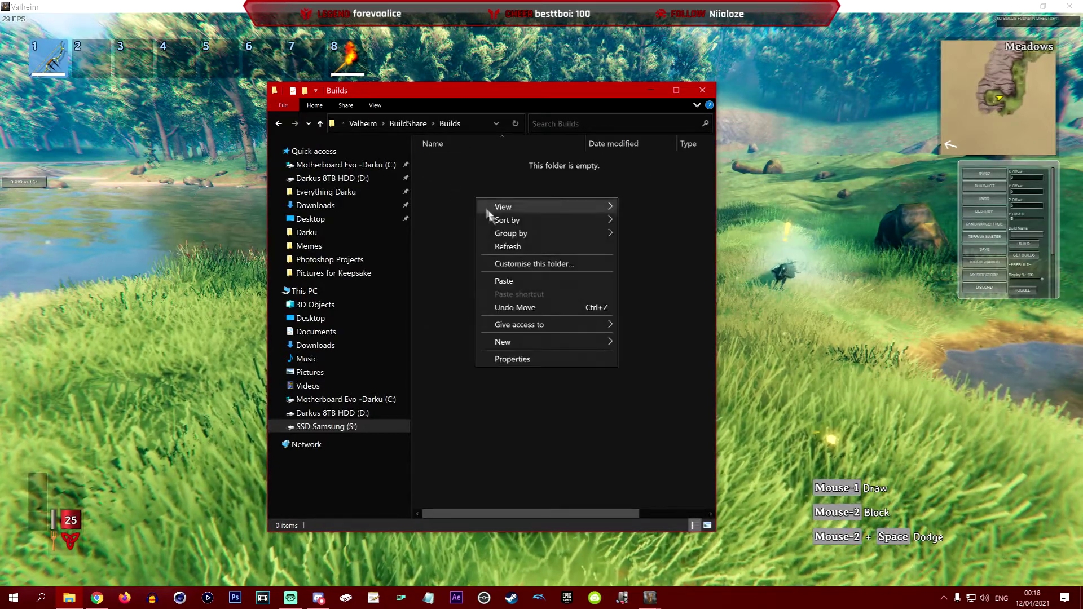
click(525, 281)
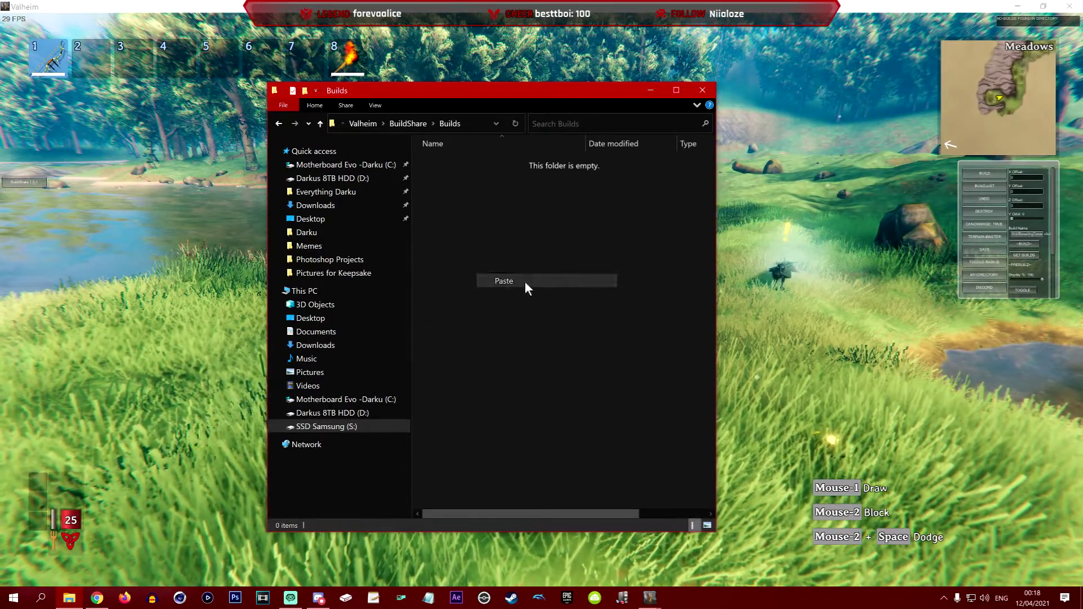
click(518, 204)
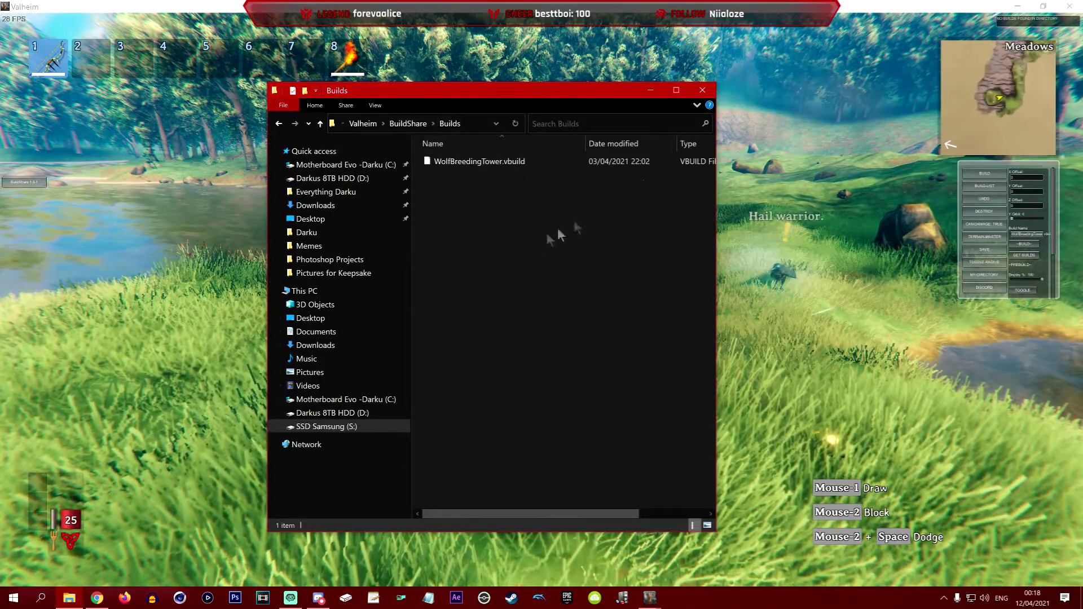
click(704, 93)
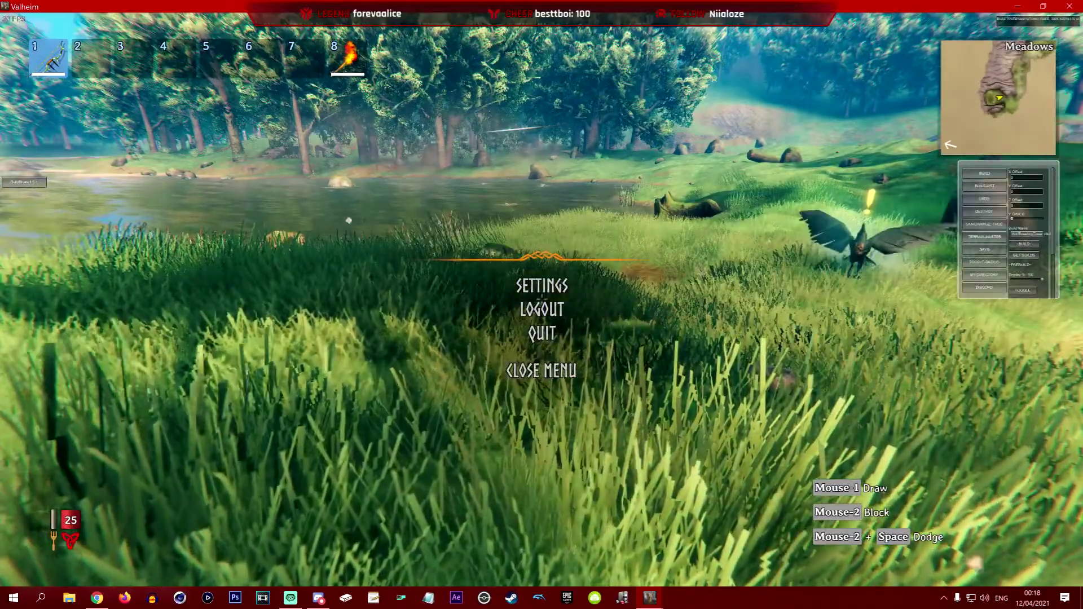
- Leave the game menu and walk the character around the wooden tower to view it from outside
key(Escape)
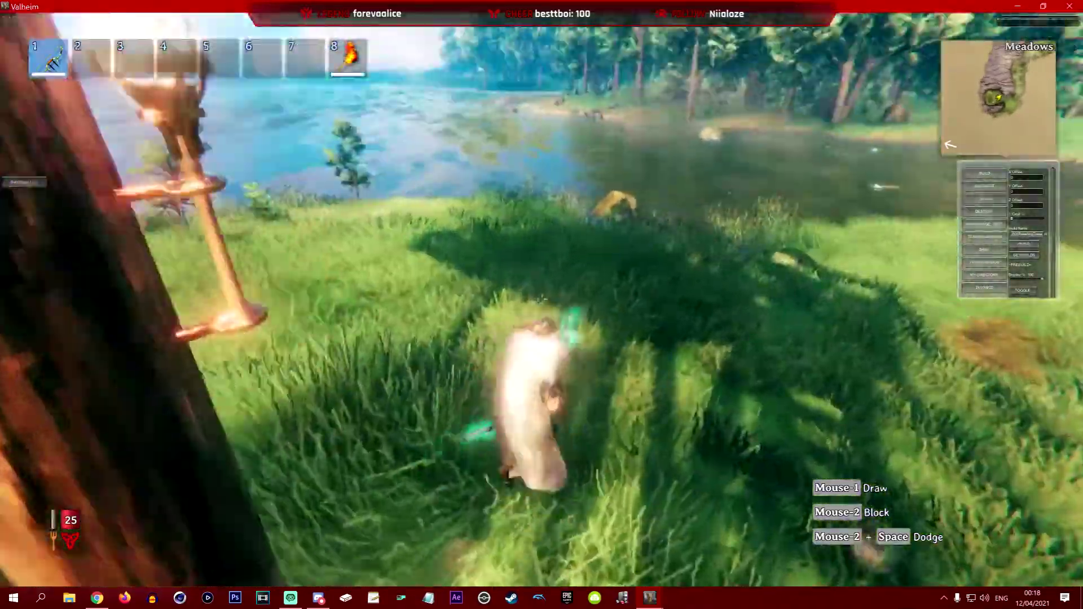
key(w)
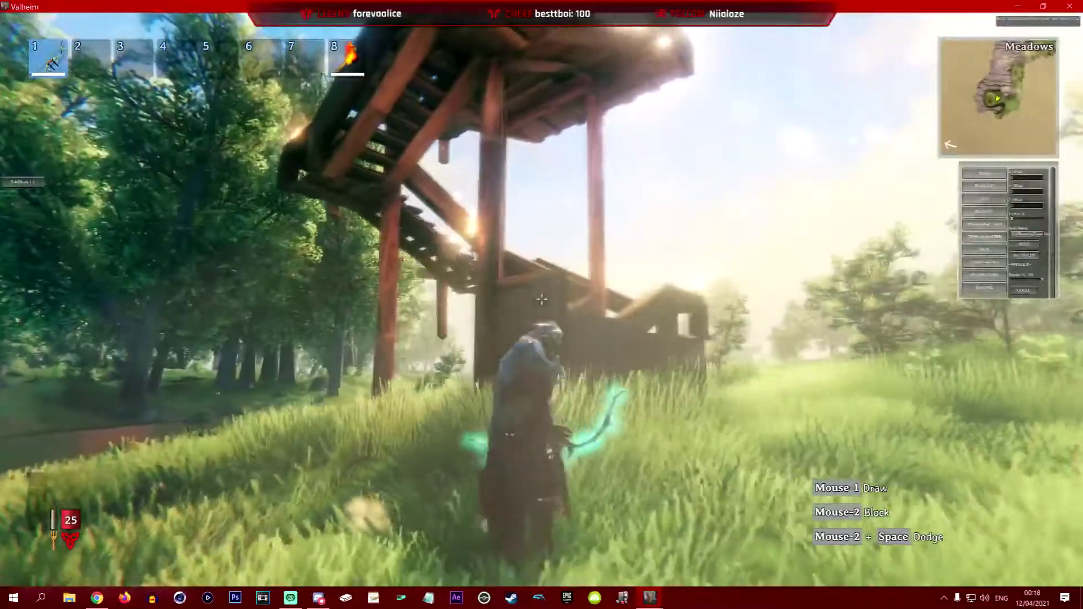
key(w)
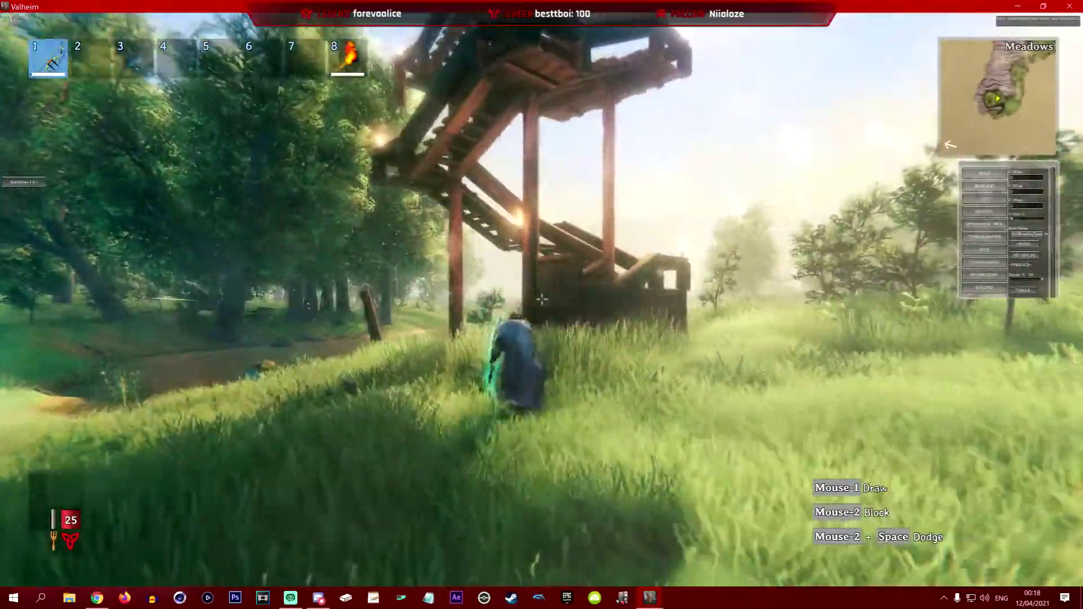
key(w)
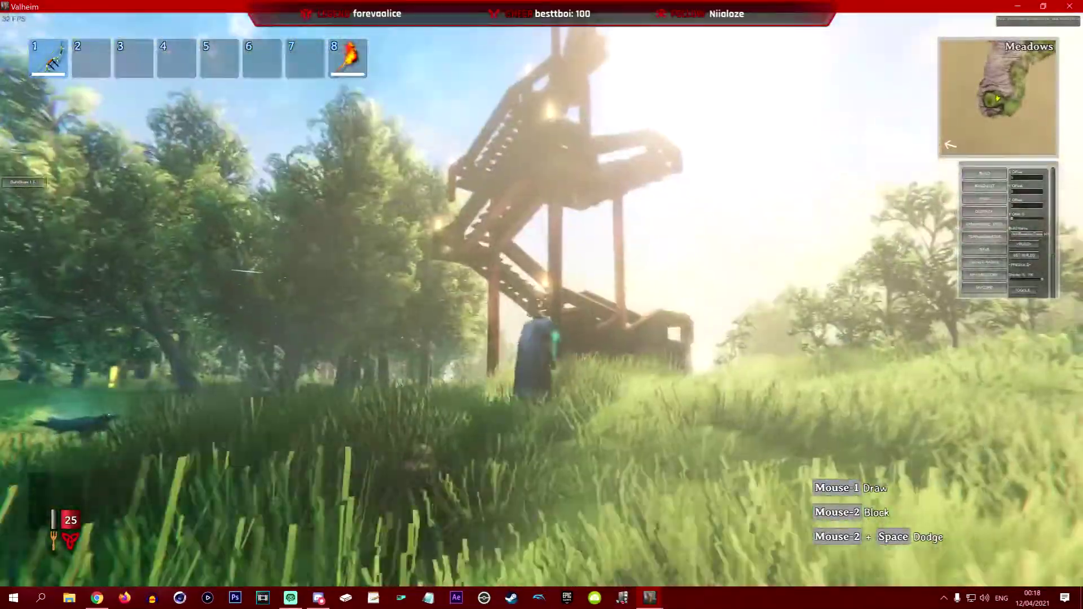
key(w)
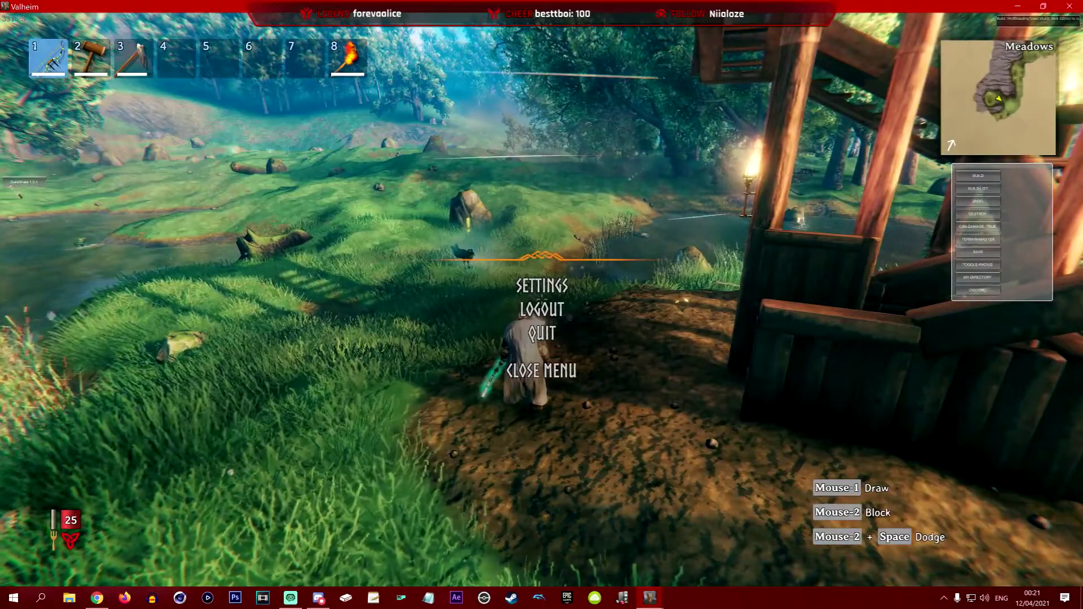
key(Escape)
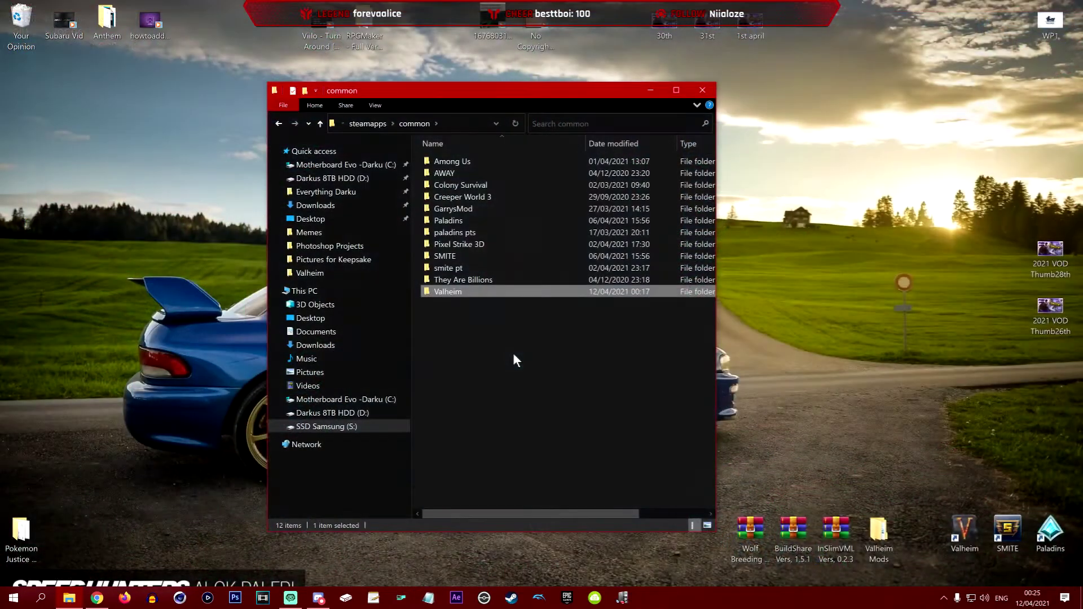
- Open the inslimvml configuration file from the Valheim folder in Notepad and place its window beside the folder
double_click(456, 293)
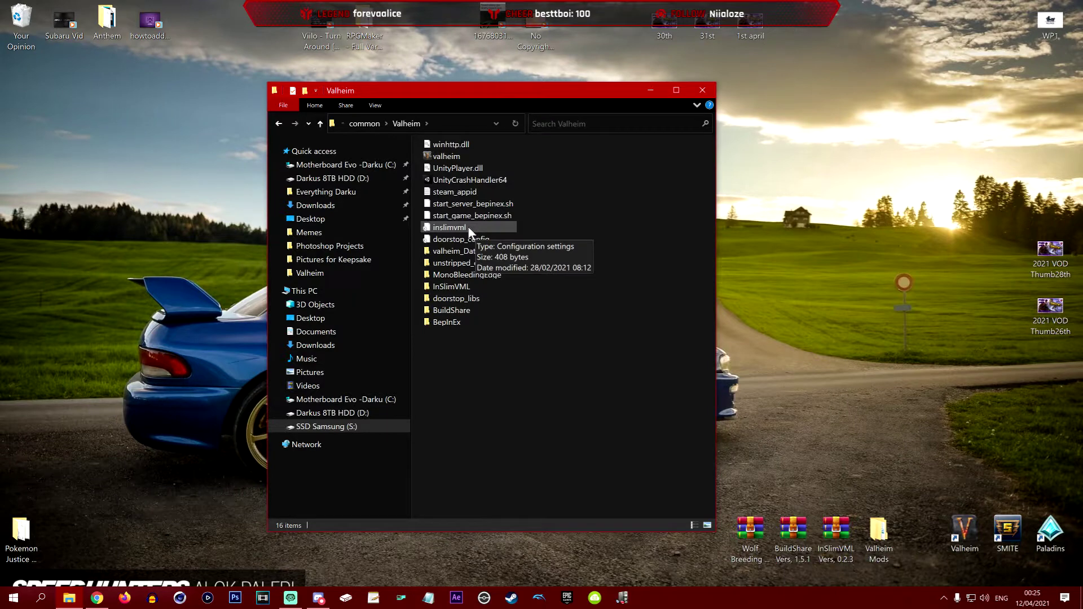
click(468, 229)
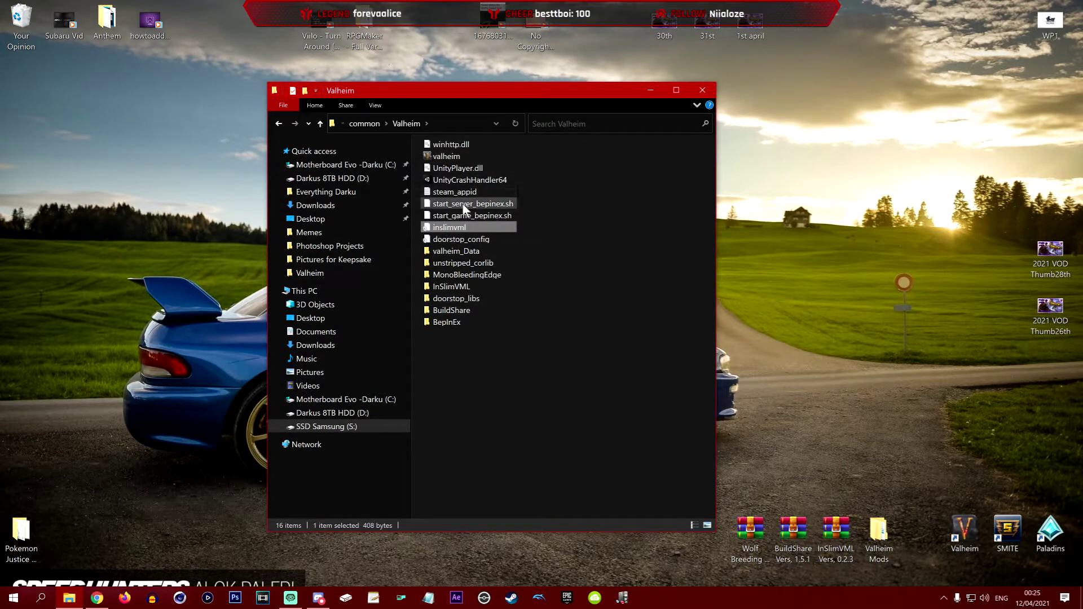
right_click(456, 229)
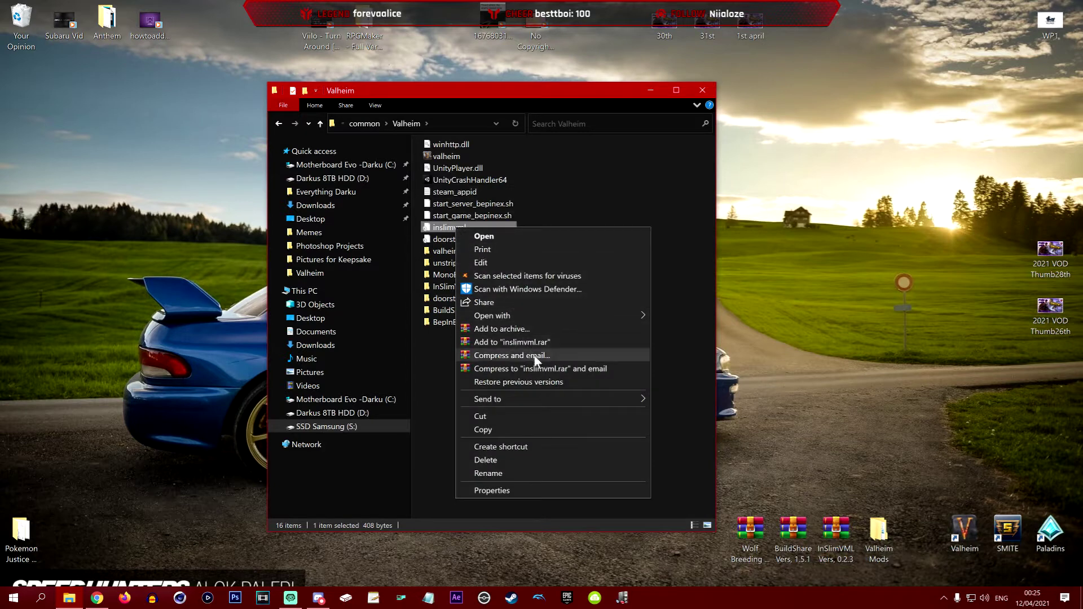
mouse_move(544, 318)
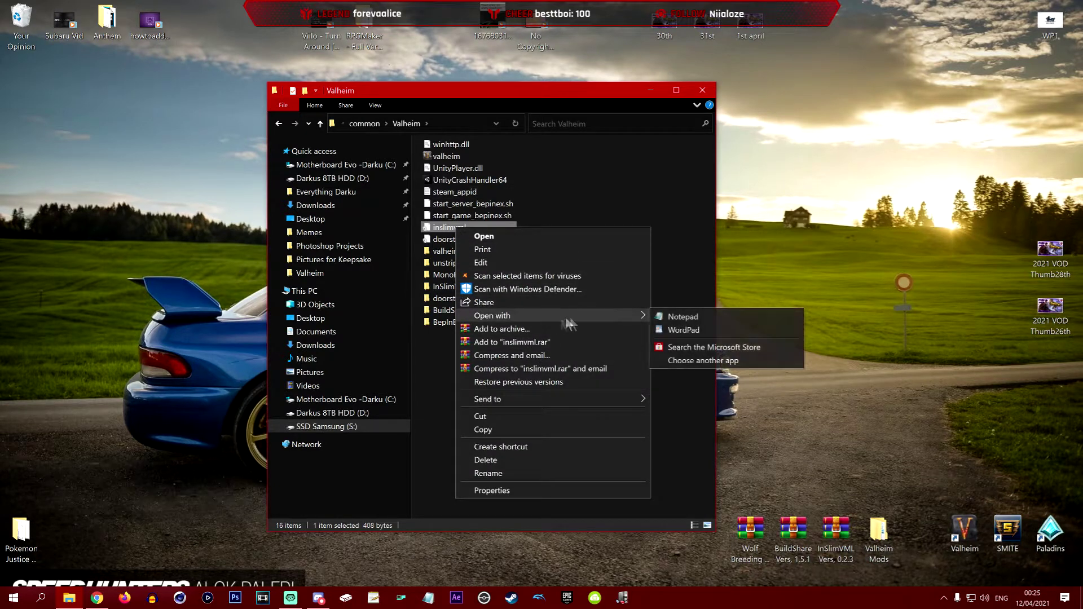
click(692, 314)
drag(17, 107, 684, 103)
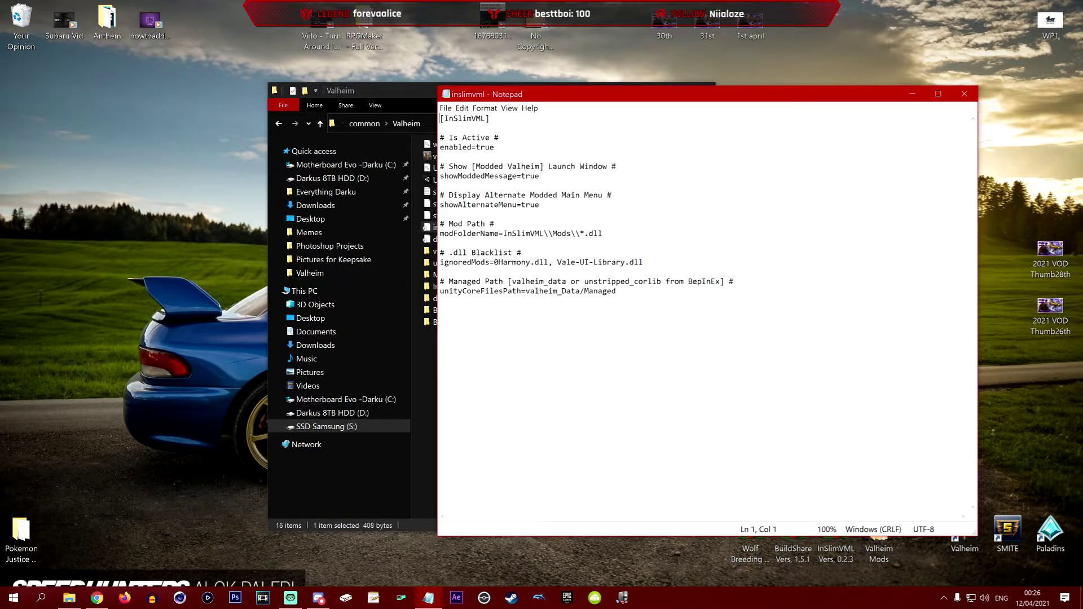
- Set showAlternateMenu to false in the inslimvml configuration file, save it, and close the editor
click(540, 204)
key(BackSpace)
text(false)
click(446, 108)
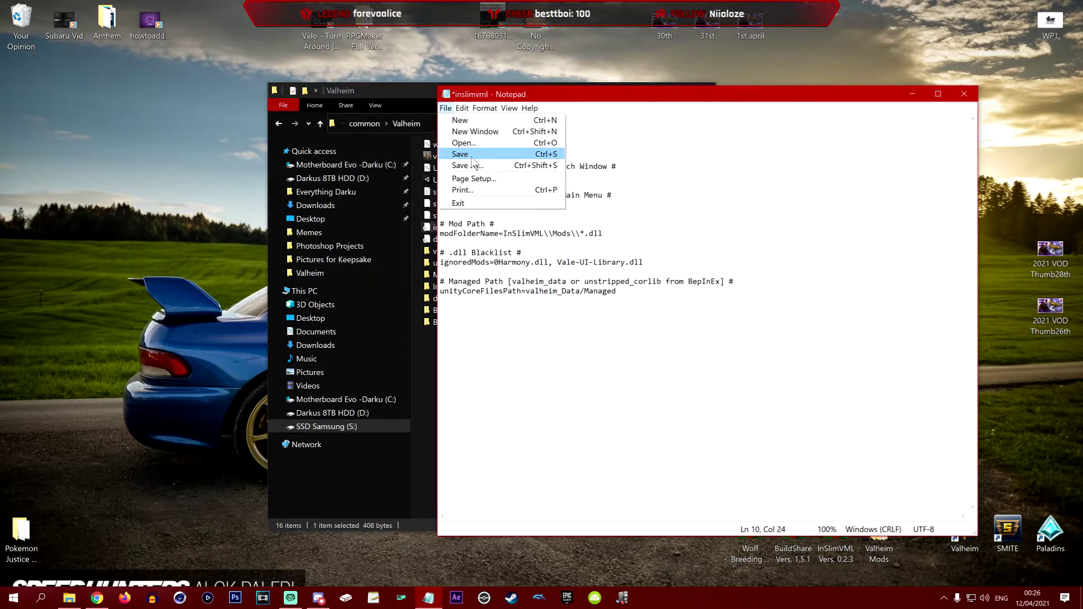
click(472, 157)
click(964, 93)
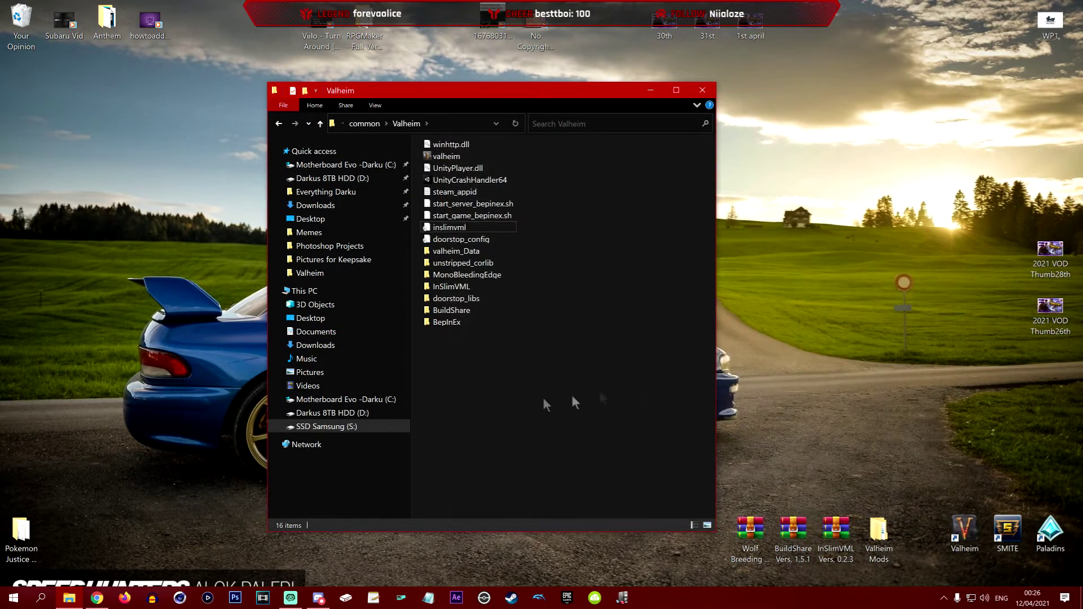
- Launch Valheim from the desktop, review the startup log in the BepInEx console, and bring the game window forward
double_click(964, 533)
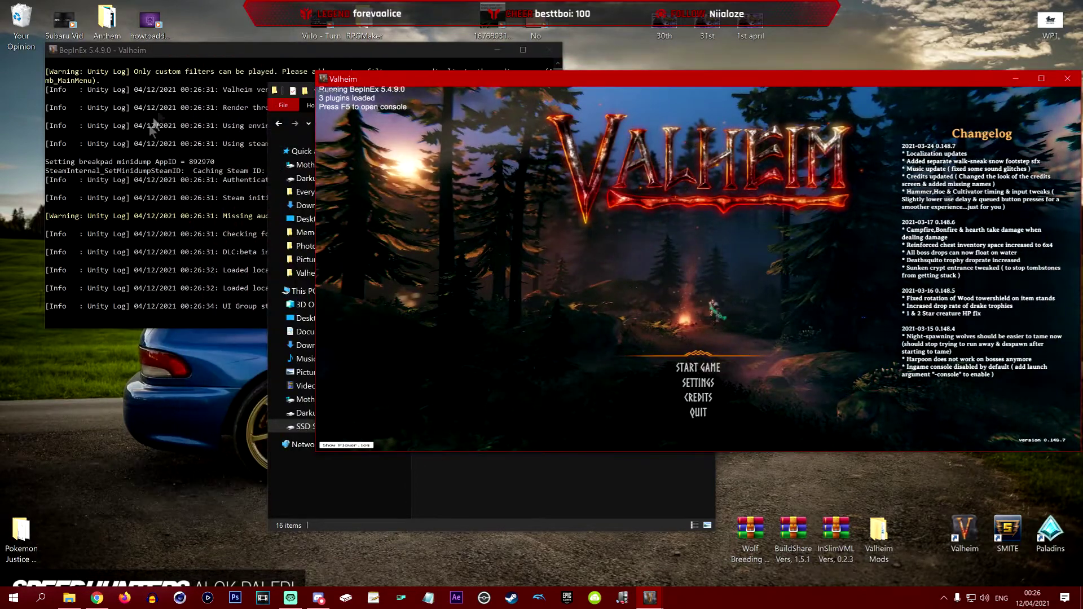
click(202, 59)
scroll(232, 214, up, 4)
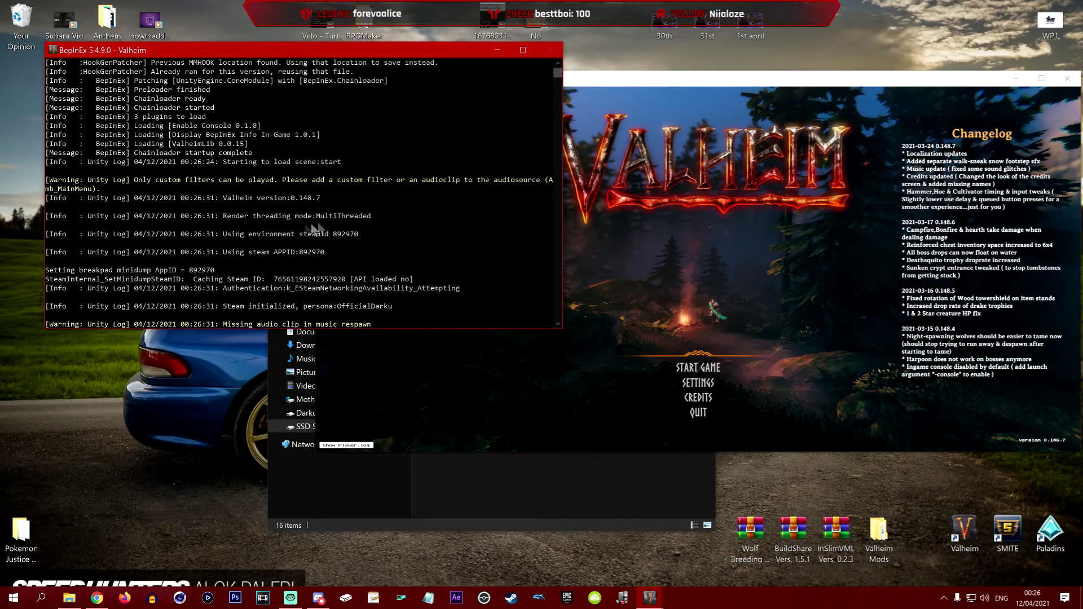
scroll(227, 211, down, 7)
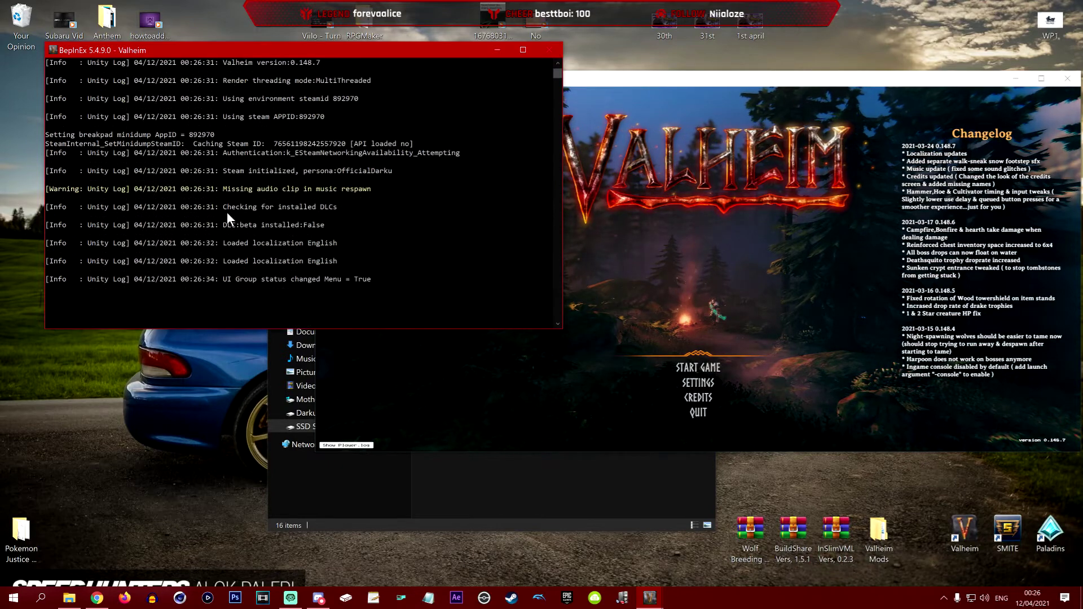
scroll(226, 211, up, 2)
drag(765, 77, 711, 102)
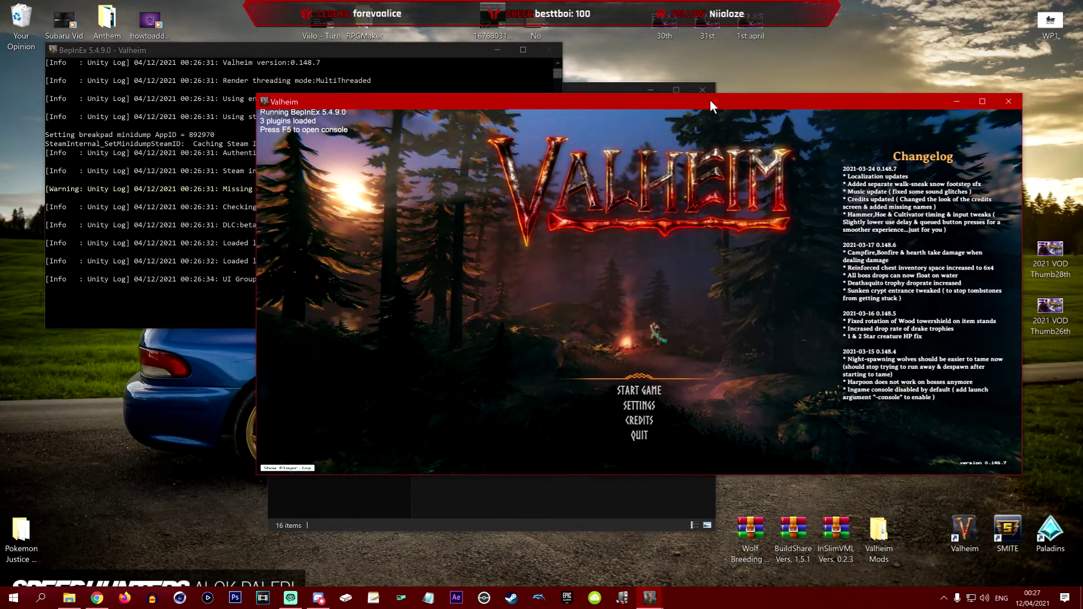